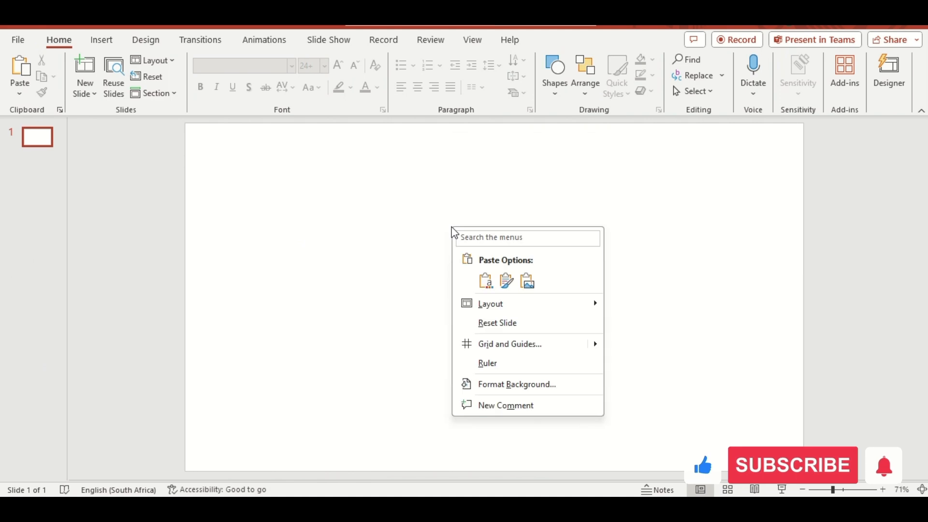
Give slide 1 a picture or texture fill background using the default woven texture
{"action": "left_click", "coordinate": [531, 386]}
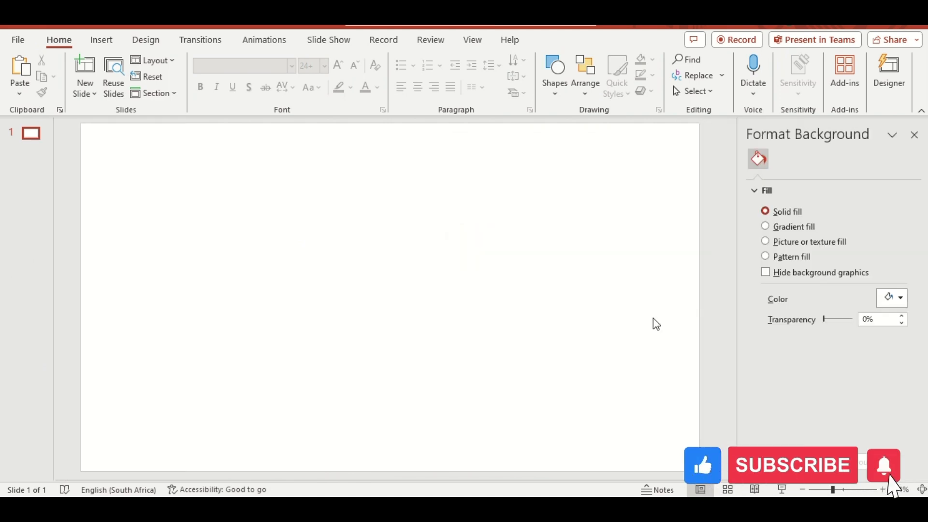
{"action": "left_click", "coordinate": [766, 241]}
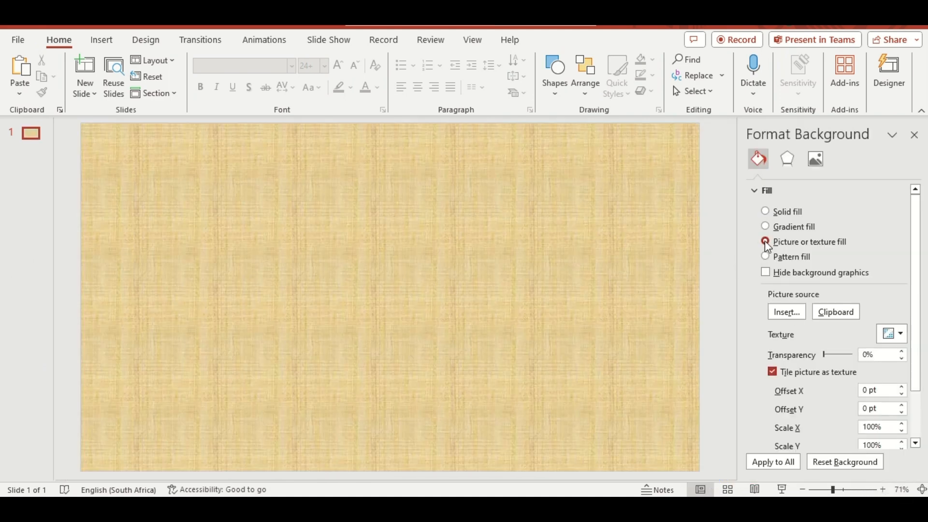
{"action": "left_click", "coordinate": [914, 135]}
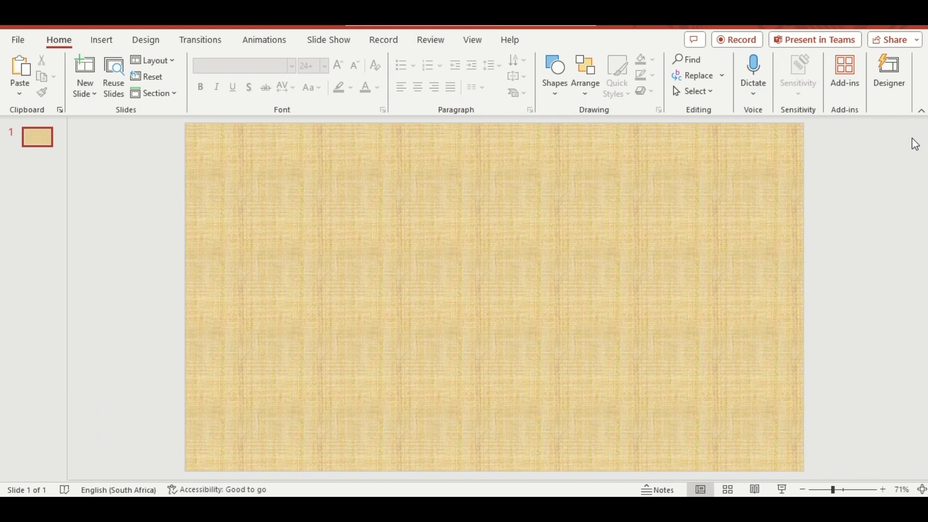
Add a new slide after slide 1 and insert the Sydney Opera House picture from this device
{"action": "right_click", "coordinate": [40, 144]}
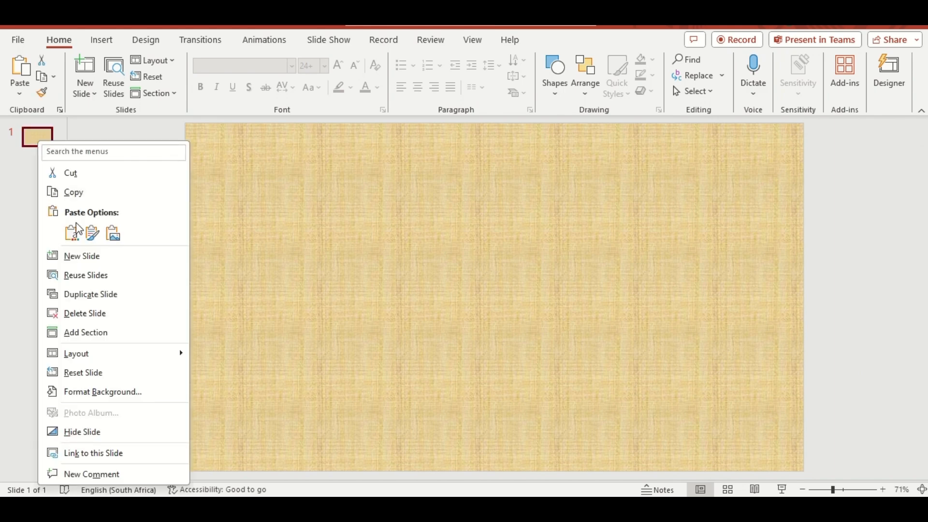
{"action": "left_click", "coordinate": [83, 253]}
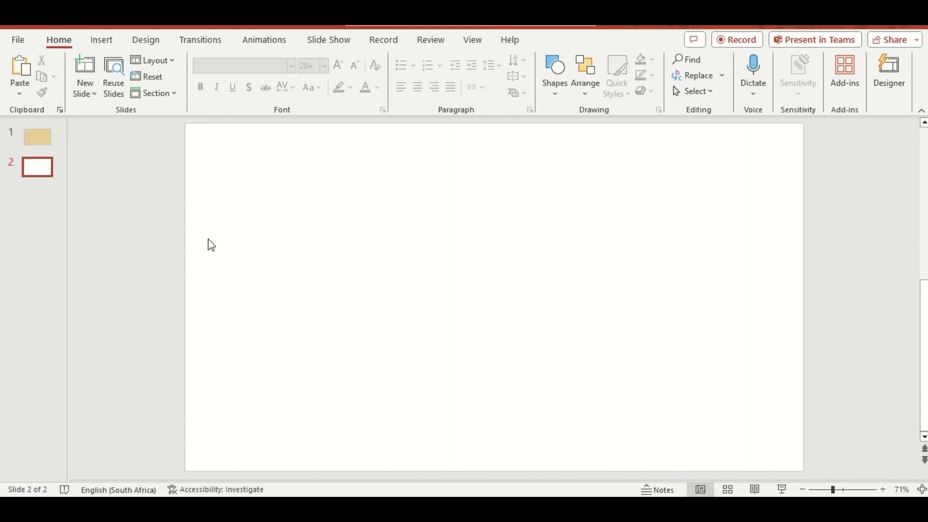
{"action": "left_click", "coordinate": [102, 41]}
{"action": "left_click", "coordinate": [131, 101]}
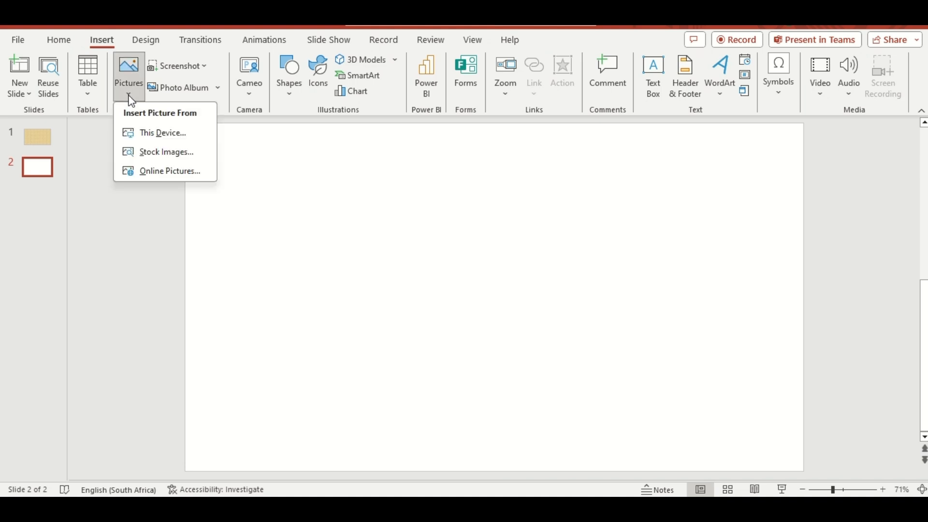
{"action": "left_click", "coordinate": [144, 132]}
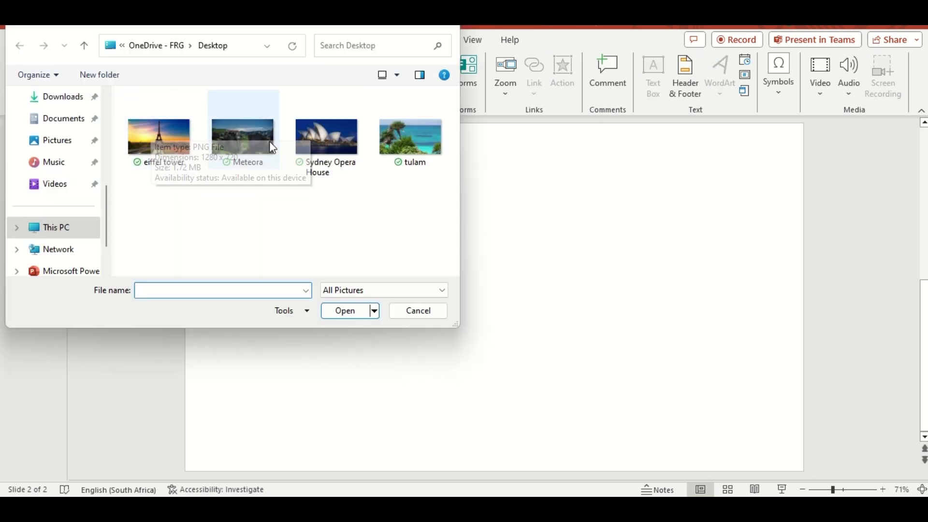
{"action": "left_click", "coordinate": [319, 141]}
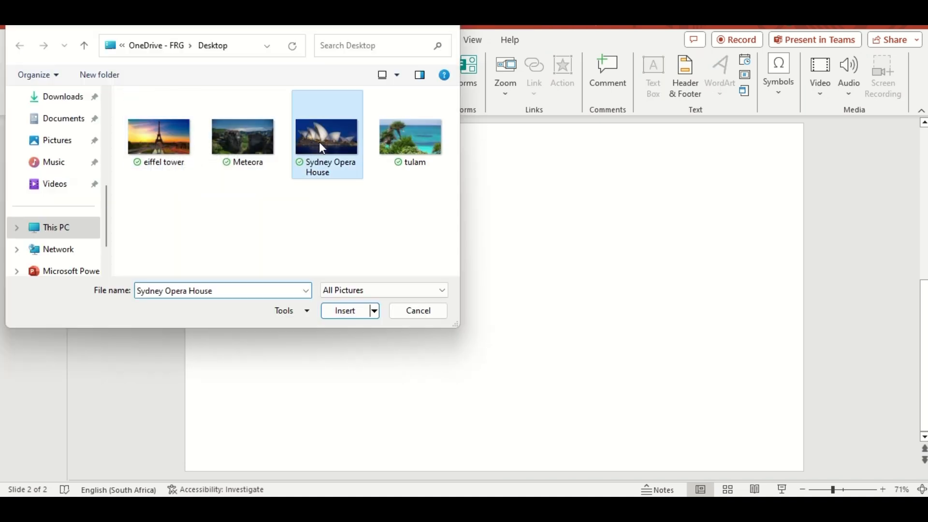
{"action": "left_click", "coordinate": [345, 311]}
Paste the copied AUSTRALIA title over the opera house picture and duplicate the slide
{"action": "key", "text": "ctrl+v"}
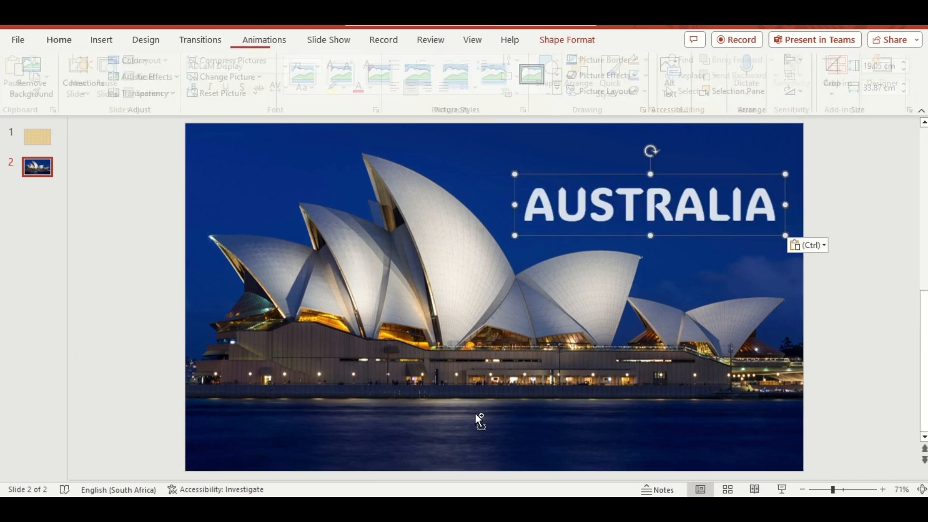
{"action": "right_click", "coordinate": [38, 174]}
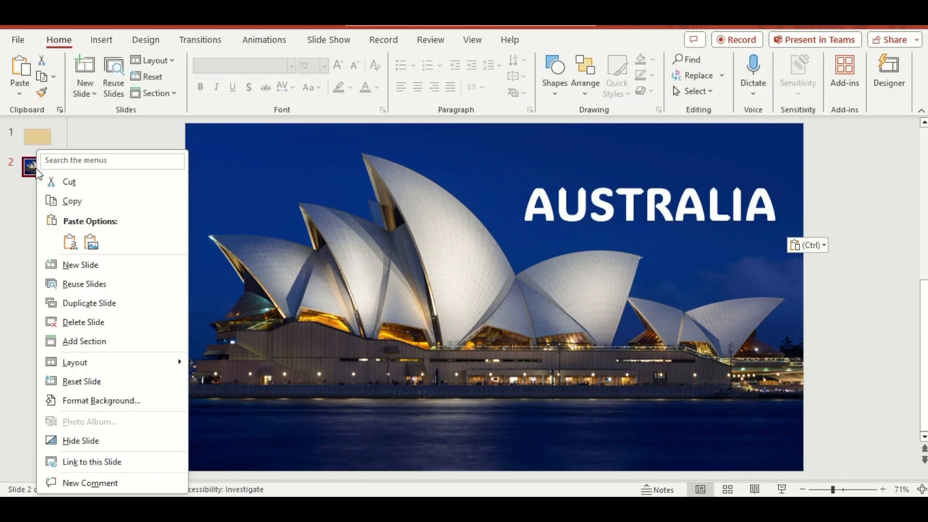
{"action": "left_click", "coordinate": [91, 304]}
Move the AUSTRALIA title on slide 3 straight down and set its text fill transparency to 100%
{"action": "left_click", "coordinate": [608, 239]}
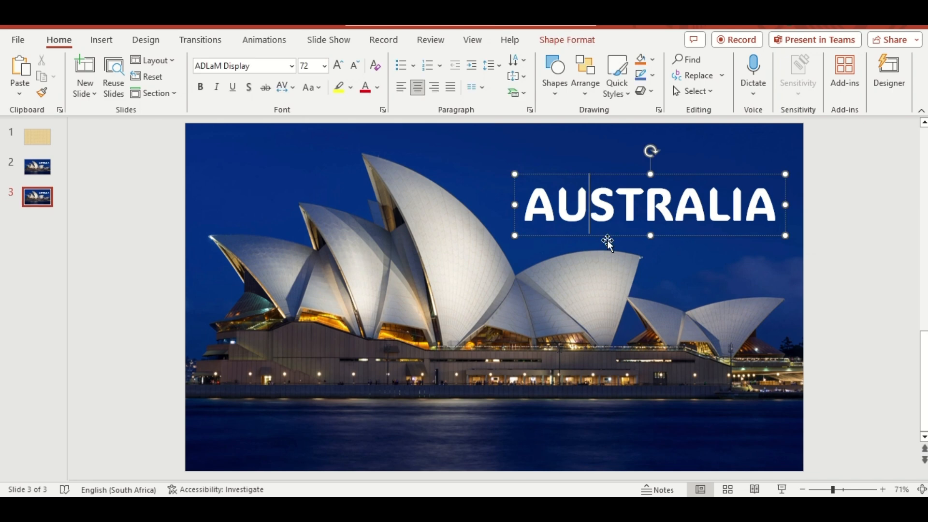
{"action": "left_click_drag", "start_coordinate": [610, 236], "coordinate": [608, 295]}
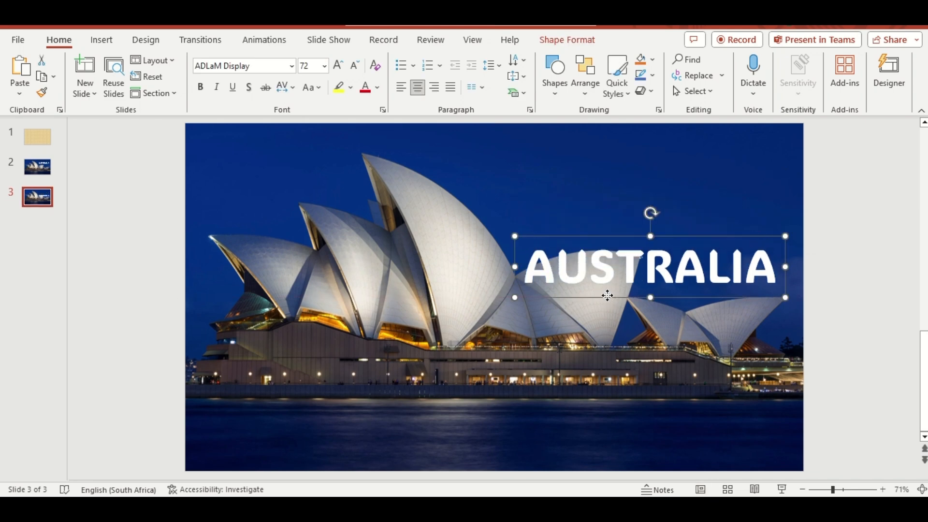
{"action": "right_click", "coordinate": [607, 295]}
{"action": "left_click", "coordinate": [650, 460]}
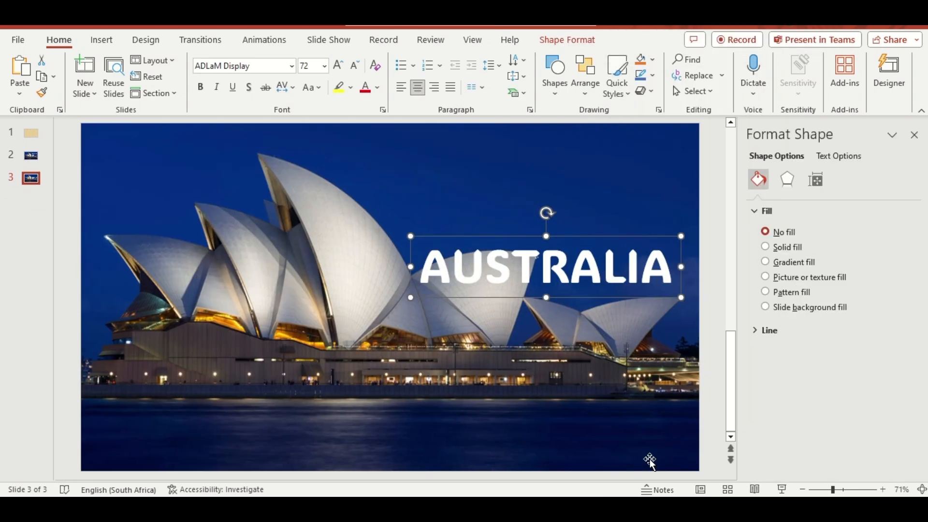
{"action": "left_click", "coordinate": [845, 157]}
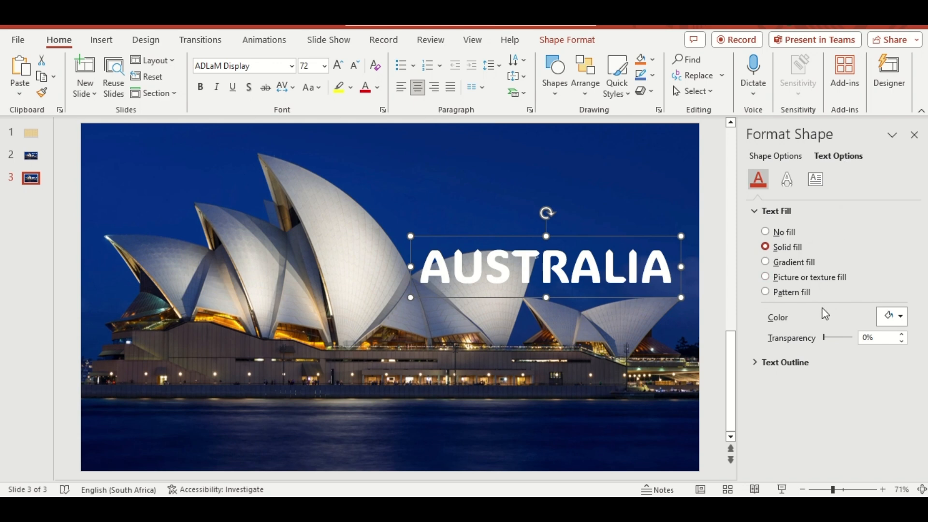
{"action": "left_click_drag", "start_coordinate": [825, 338], "coordinate": [854, 338]}
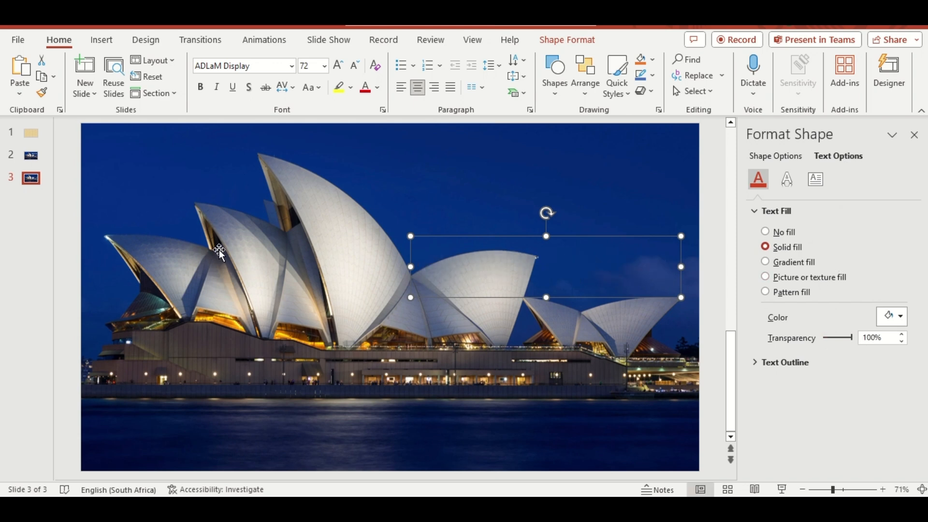
Draw a 33.87 by 19.05 cm rectangle covering all of slide 3 and remove its outline
{"action": "left_click", "coordinate": [100, 39]}
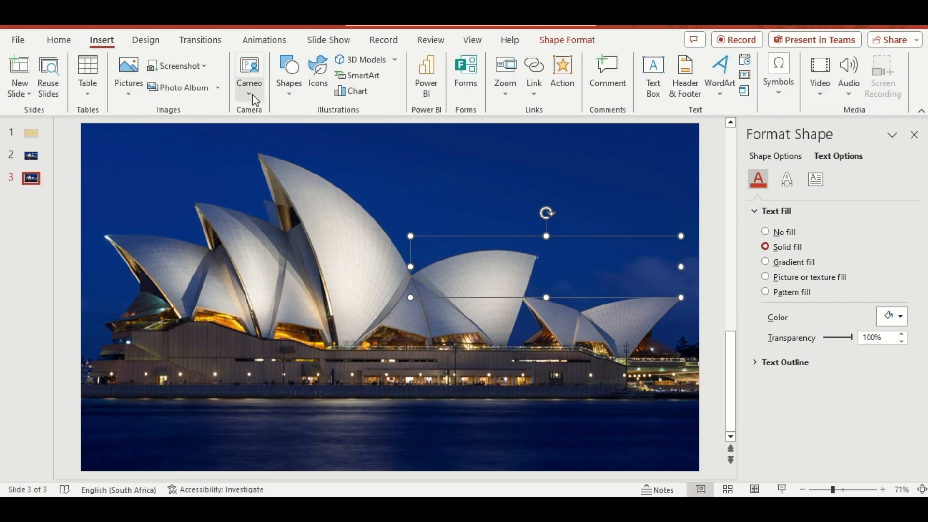
{"action": "left_click", "coordinate": [293, 90]}
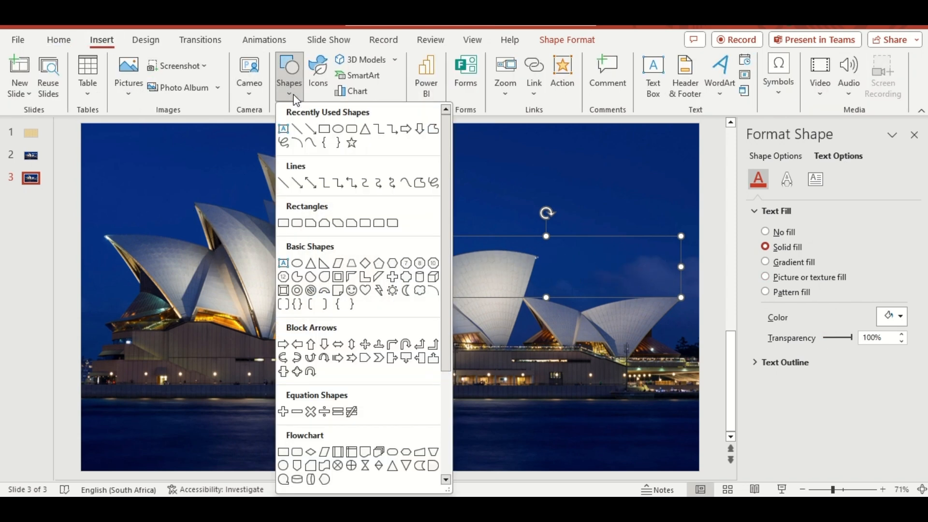
{"action": "left_click", "coordinate": [324, 129]}
{"action": "left_click_drag", "start_coordinate": [81, 123], "coordinate": [699, 471]}
{"action": "left_click", "coordinate": [360, 75]}
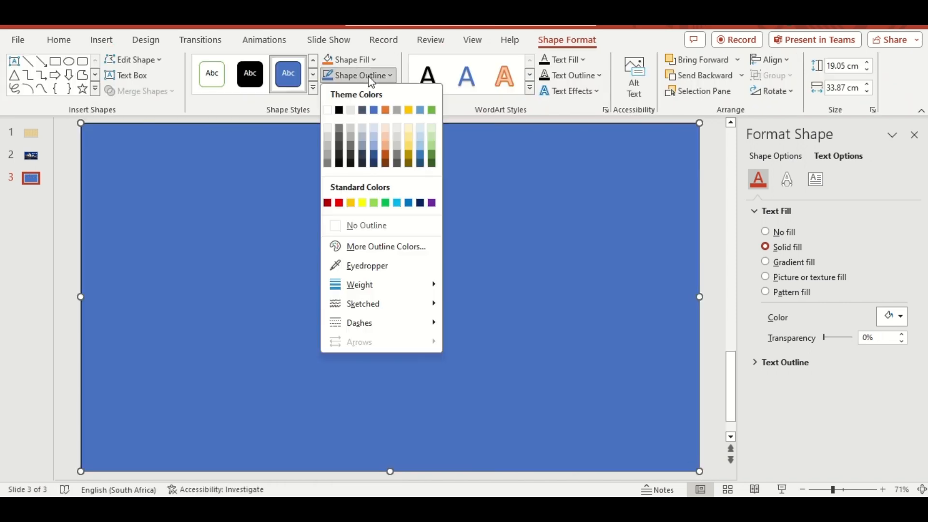
{"action": "left_click", "coordinate": [373, 228]}
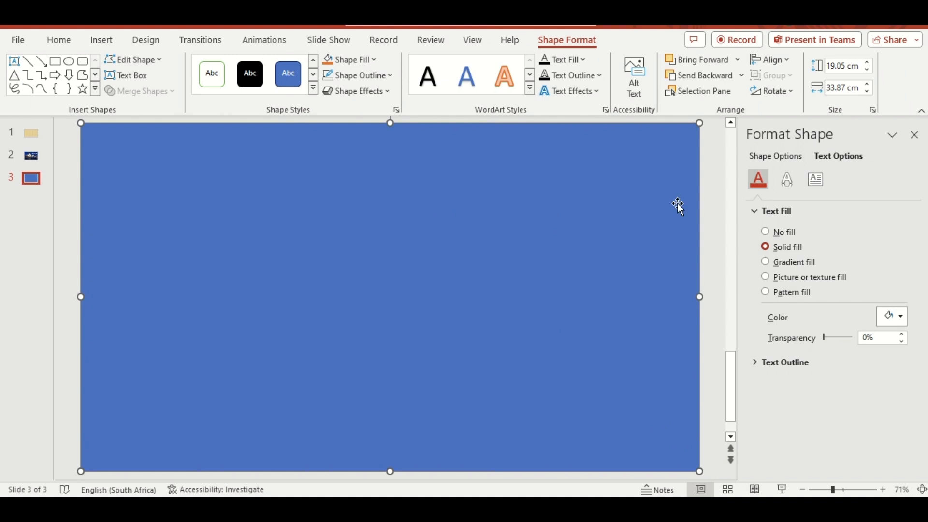
Give the rectangle a linear gradient fill running left to right at 0°, with the middle stop at 52%
{"action": "left_click", "coordinate": [794, 162]}
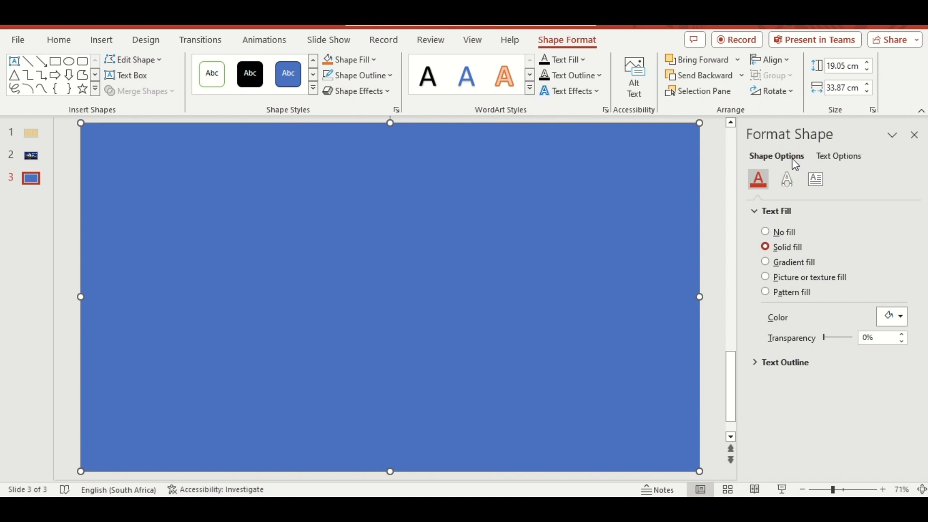
{"action": "left_click", "coordinate": [793, 262]}
{"action": "left_click_drag", "start_coordinate": [836, 385], "coordinate": [817, 383]}
{"action": "left_click", "coordinate": [782, 383]}
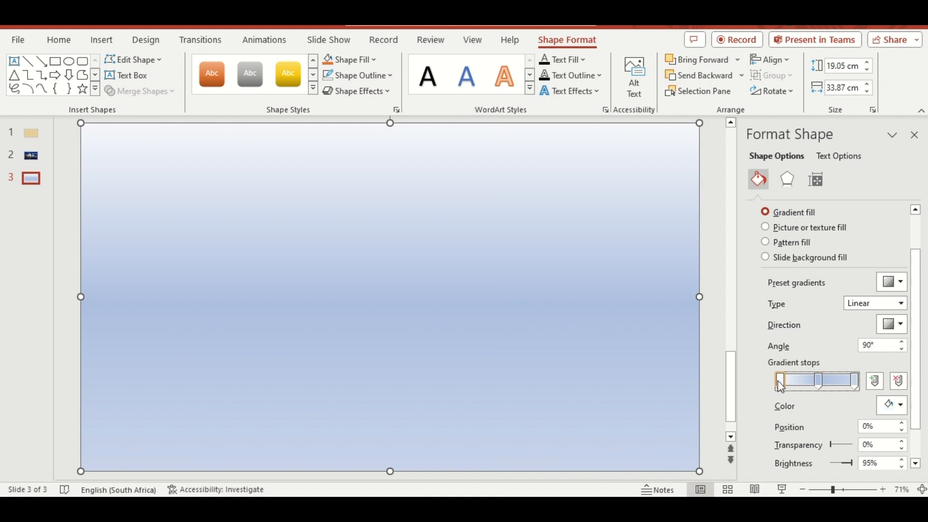
{"action": "left_click", "coordinate": [899, 324]}
{"action": "left_click", "coordinate": [884, 353]}
Set the first gradient stop to Black, Text 1 with 100% transparency
{"action": "left_click", "coordinate": [893, 406]}
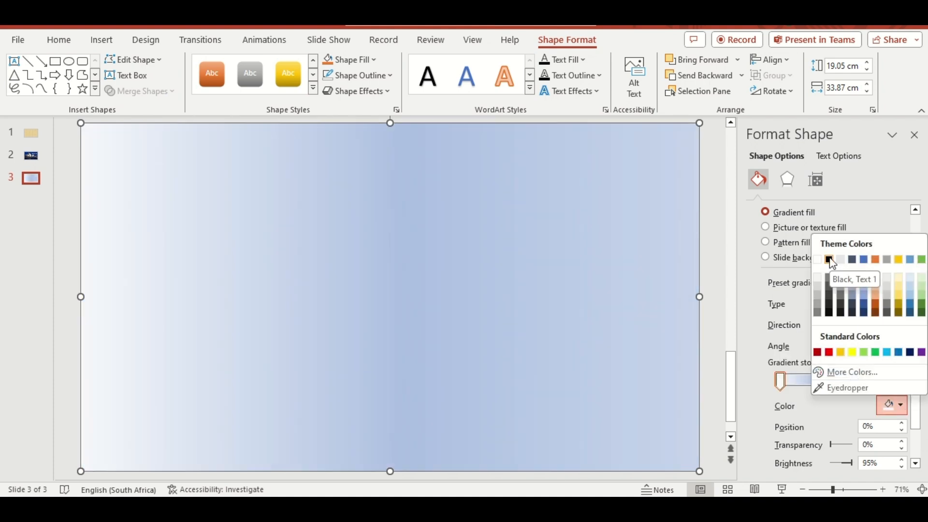
{"action": "left_click", "coordinate": [828, 260]}
{"action": "left_click_drag", "start_coordinate": [832, 446], "coordinate": [876, 450]}
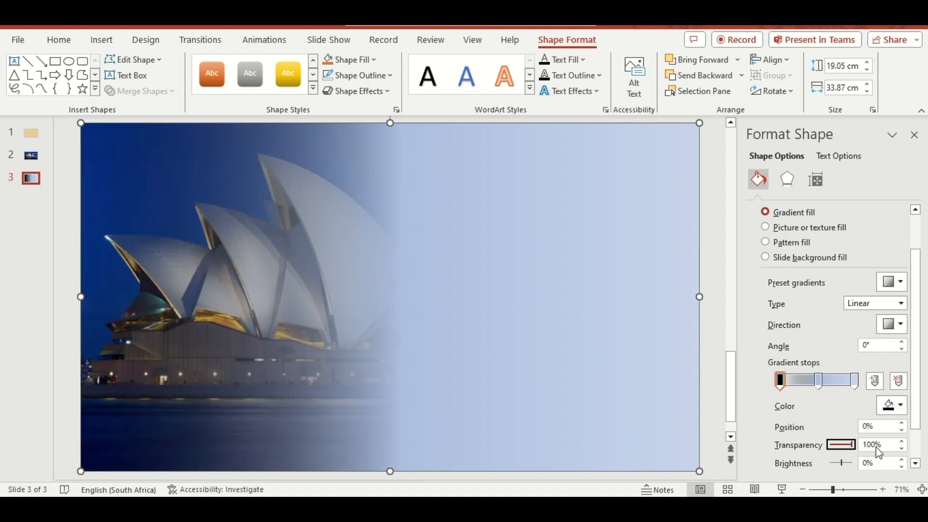
Set the middle gradient stop to black with 46% transparency
{"action": "left_click", "coordinate": [818, 381]}
{"action": "left_click", "coordinate": [902, 410]}
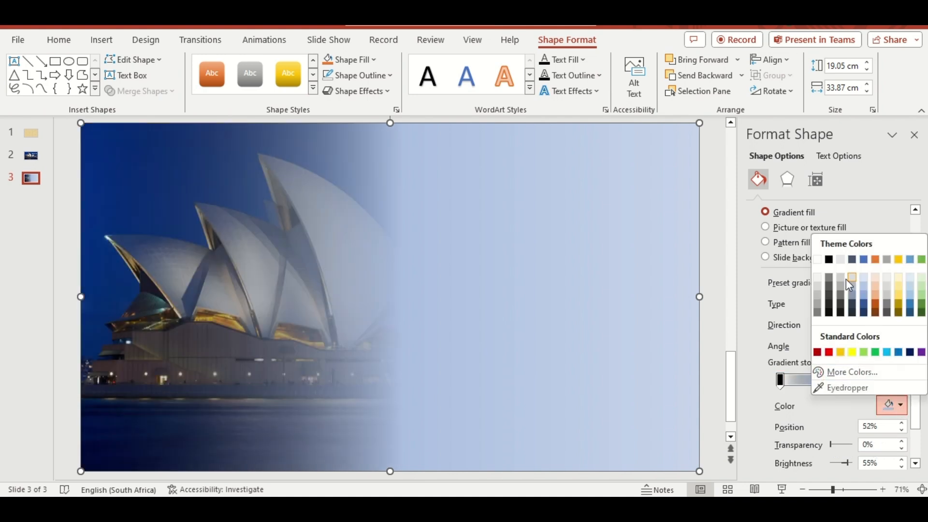
{"action": "left_click", "coordinate": [829, 260]}
{"action": "left_click_drag", "start_coordinate": [831, 444], "coordinate": [843, 446]}
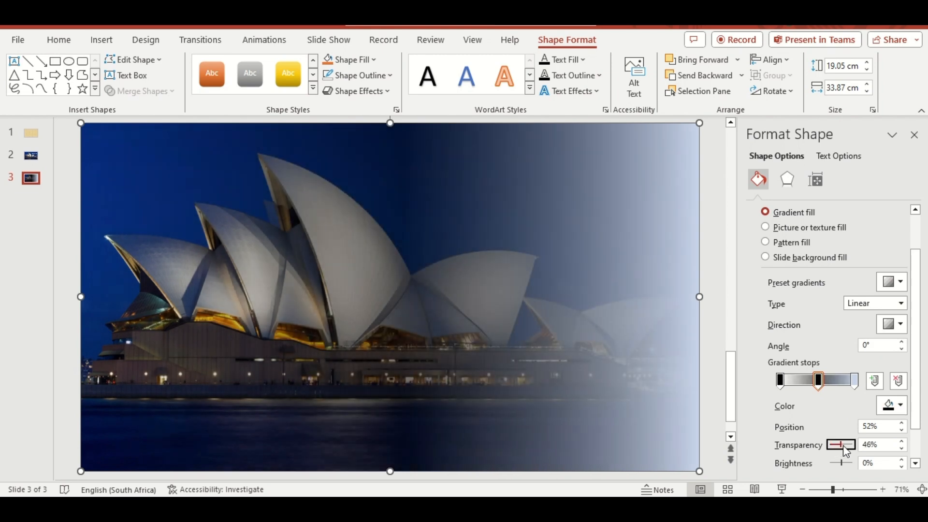
Set the last gradient stop, at 100%, to opaque black
{"action": "left_click", "coordinate": [854, 380]}
{"action": "left_click", "coordinate": [898, 408]}
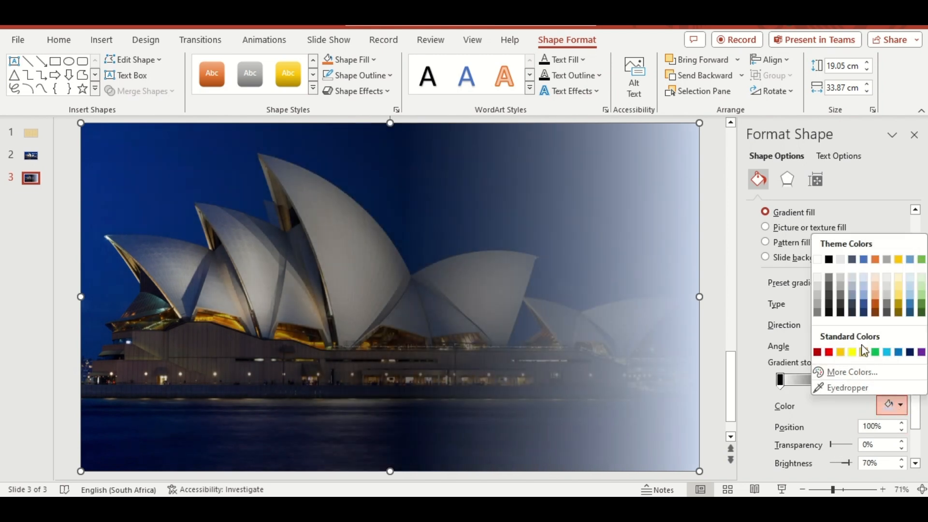
{"action": "left_click", "coordinate": [829, 260]}
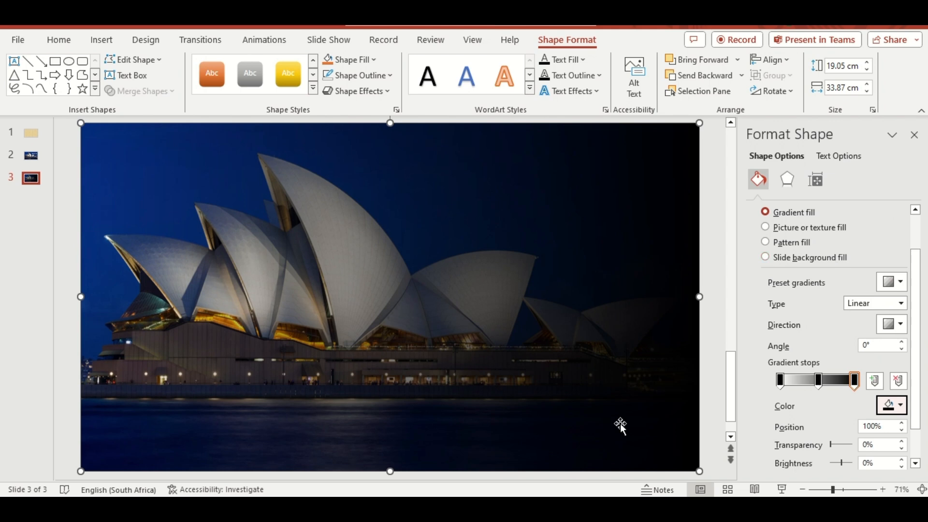
Paste the copied SYDNEY OPERA HOUSE heading and description onto slide 3 and nudge both down on the dark side
{"action": "key", "text": "ctrl+v"}
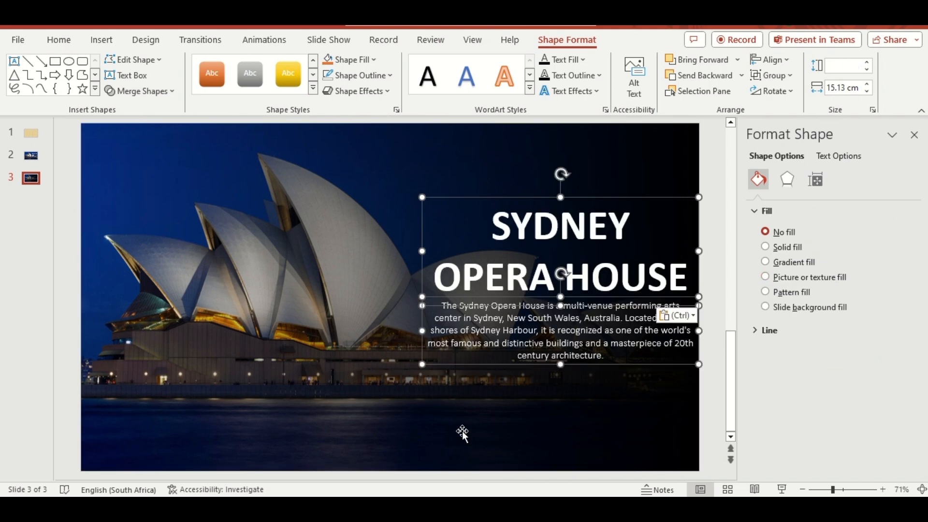
{"action": "key", "text": "Down"}
{"action": "key", "text": "Down"}
{"action": "key", "text": "Down"}
{"action": "key", "text": "Down"}
{"action": "key", "text": "Down"}
{"action": "key", "text": "Down"}
{"action": "key", "text": "Down"}
{"action": "key", "text": "Down"}
{"action": "key", "text": "Down"}
{"action": "key", "text": "Down"}
{"action": "key", "text": "Down"}
{"action": "key", "text": "Down"}
{"action": "key", "text": "Down"}
{"action": "key", "text": "Down"}
Copy the gradient rectangle, heading and description from slide 3 to slide 2 and place them just beyond its right edge
{"action": "left_click", "coordinate": [152, 254], "text": "shift"}
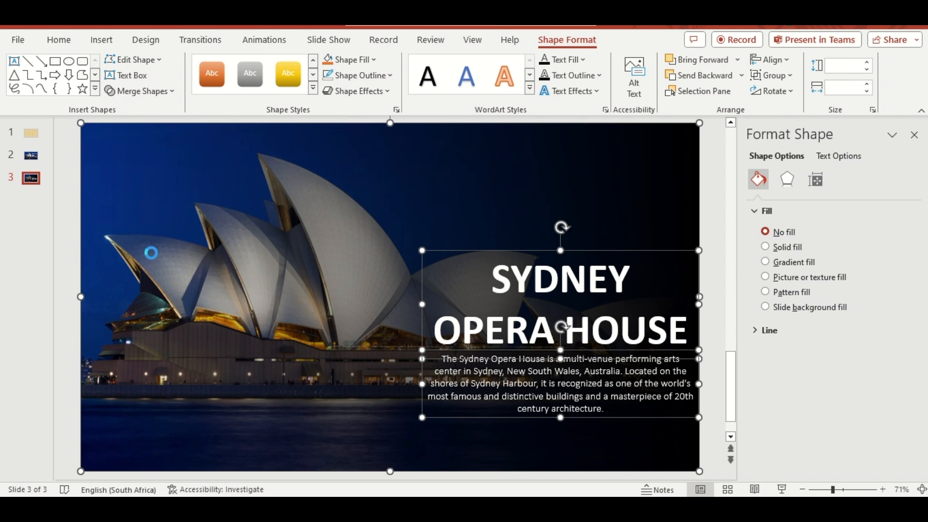
{"action": "left_click", "coordinate": [32, 155]}
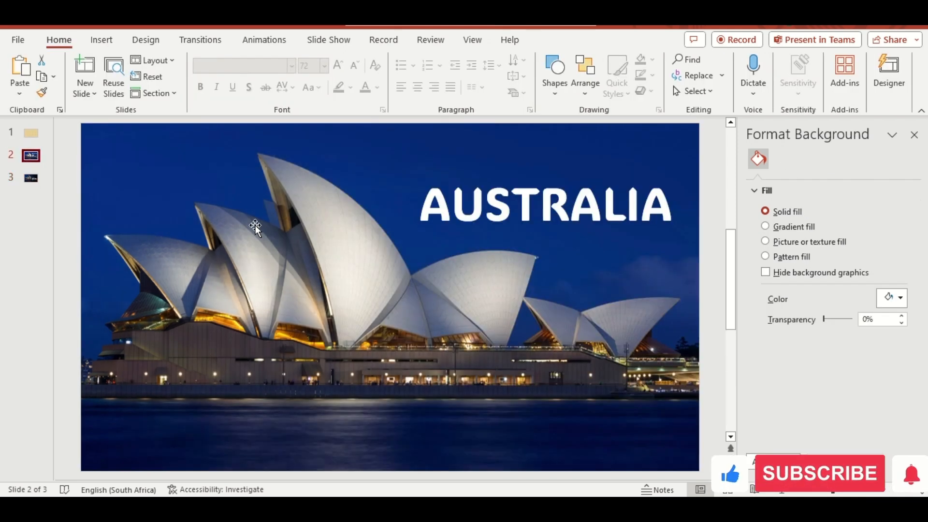
{"action": "key", "text": "ctrl+v"}
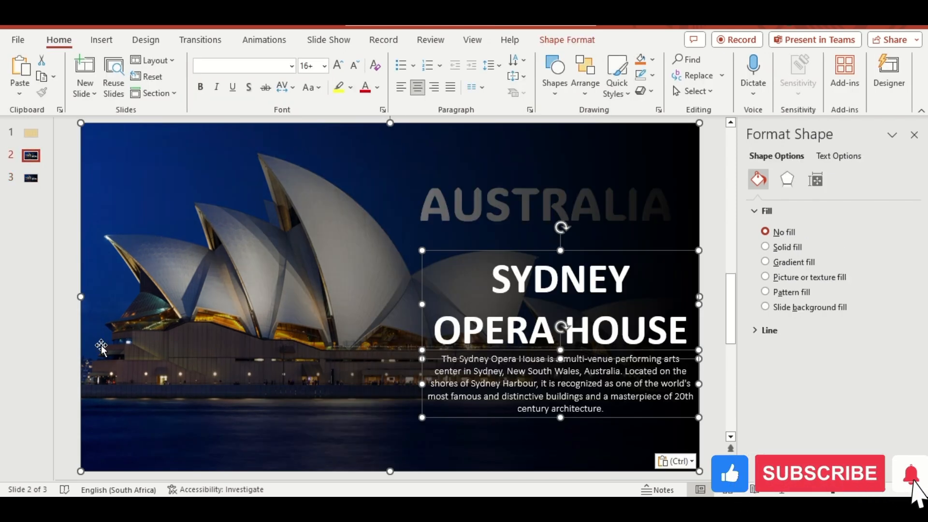
{"action": "left_click_drag", "start_coordinate": [98, 346], "coordinate": [711, 356]}
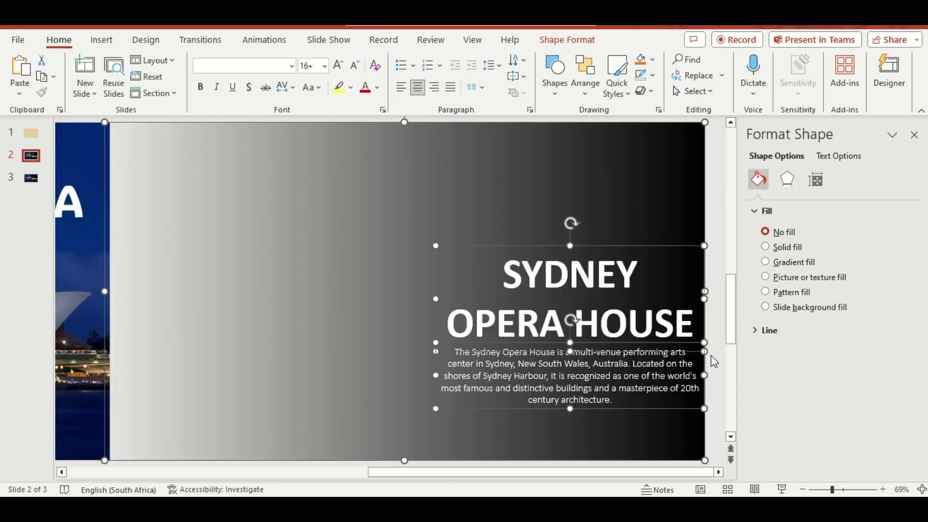
Move the off-slide description text box on slide 2 left, away from under the SYDNEY OPERA HOUSE heading
{"action": "left_click", "coordinate": [371, 258], "text": "ctrl"}
{"action": "left_click", "coordinate": [497, 245], "text": "ctrl"}
{"action": "left_click_drag", "start_coordinate": [520, 343], "coordinate": [287, 334]}
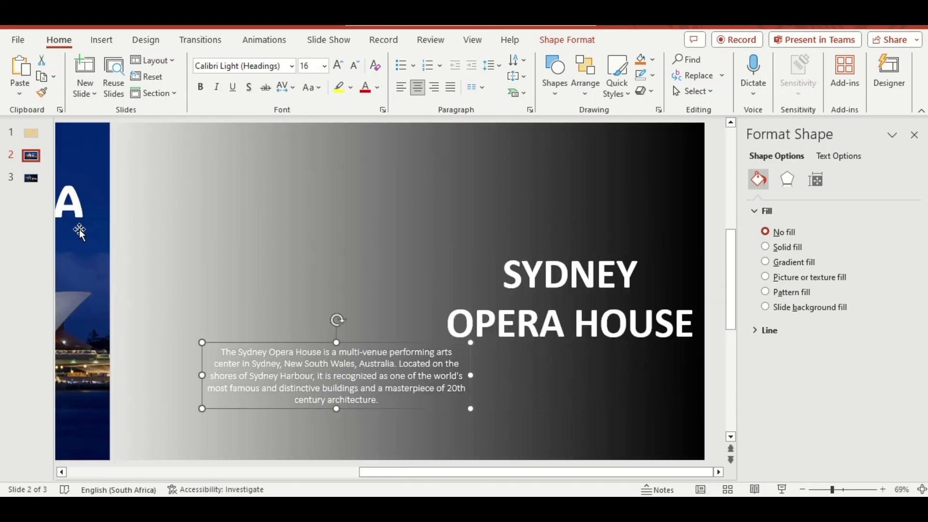
Add a new blank slide after slide 3
{"action": "left_click", "coordinate": [31, 180]}
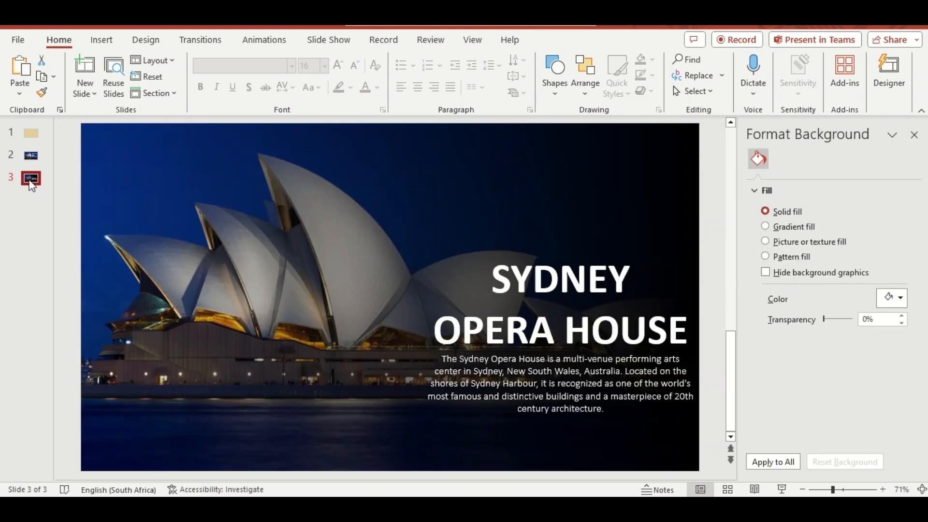
{"action": "right_click", "coordinate": [30, 182]}
{"action": "left_click", "coordinate": [78, 264]}
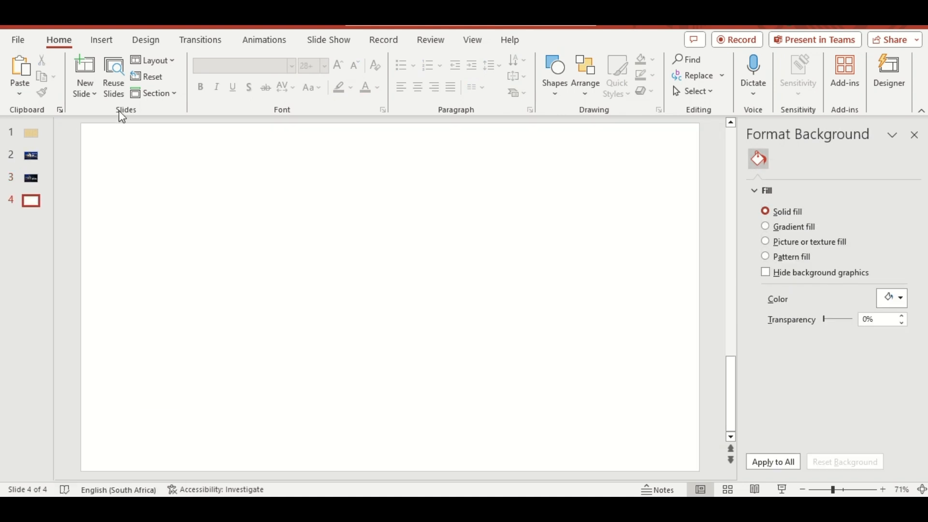
Insert the Eiffel Tower picture from this device onto slide 4 and paste the FRANCE title over it
{"action": "left_click", "coordinate": [105, 42]}
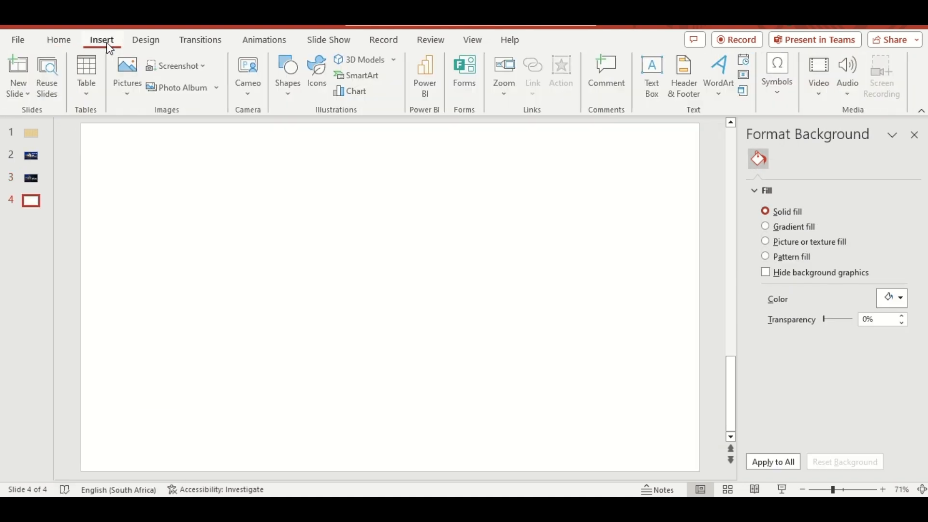
{"action": "left_click", "coordinate": [127, 90]}
{"action": "left_click", "coordinate": [150, 128]}
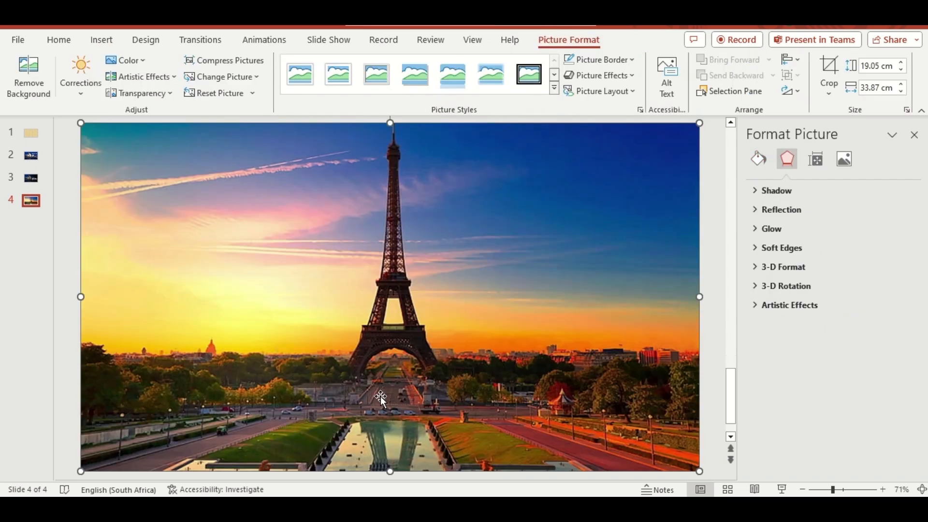
{"action": "key", "text": "ctrl+v"}
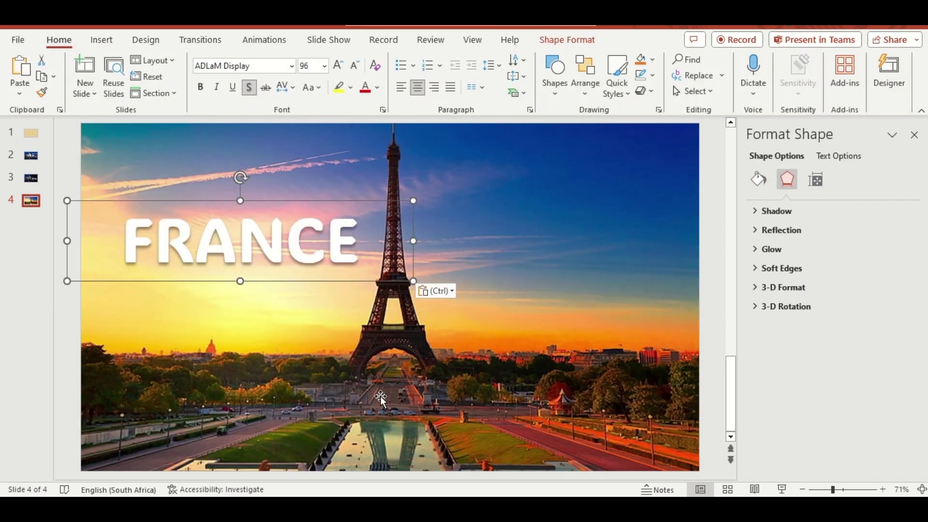
Duplicate slide 4, then move the FRANCE title down on slide 5 and make its text fill 100% transparent
{"action": "right_click", "coordinate": [31, 211]}
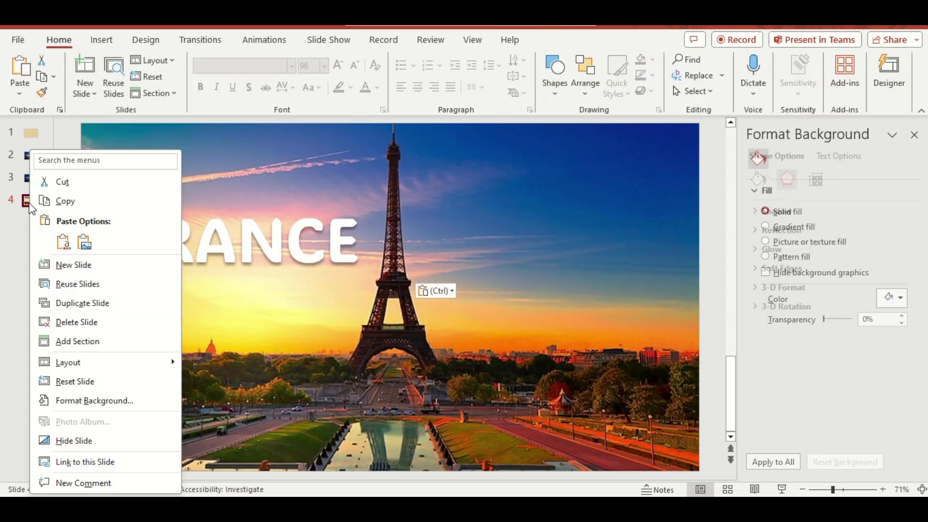
{"action": "left_click", "coordinate": [78, 302]}
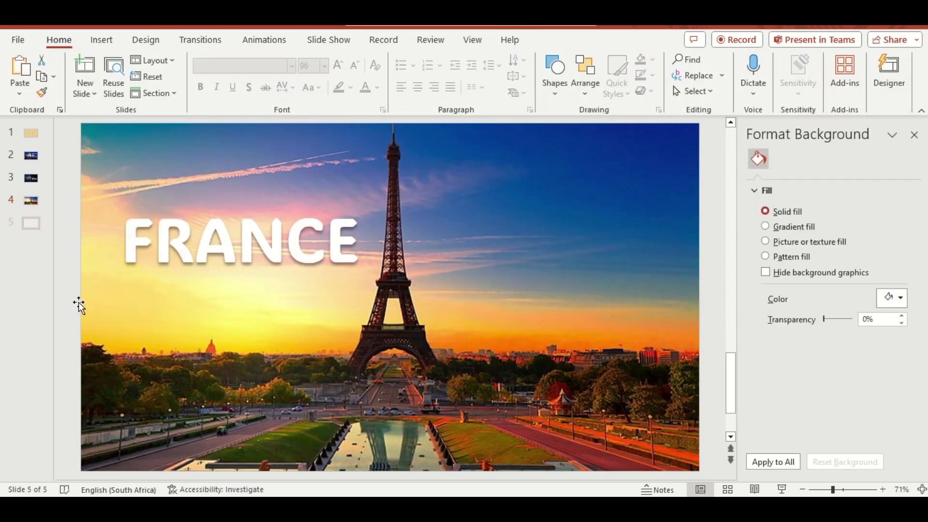
{"action": "left_click", "coordinate": [224, 242]}
{"action": "left_click_drag", "start_coordinate": [256, 203], "coordinate": [255, 272]}
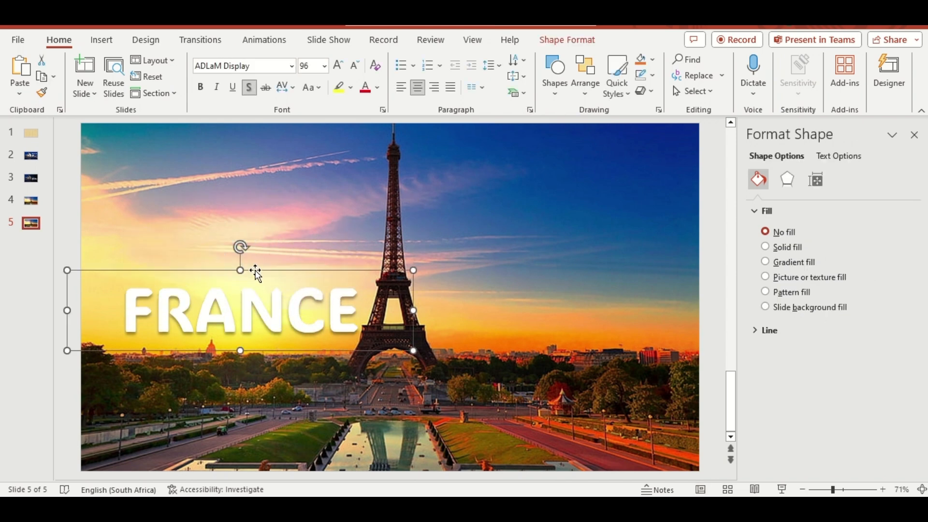
{"action": "left_click", "coordinate": [842, 156]}
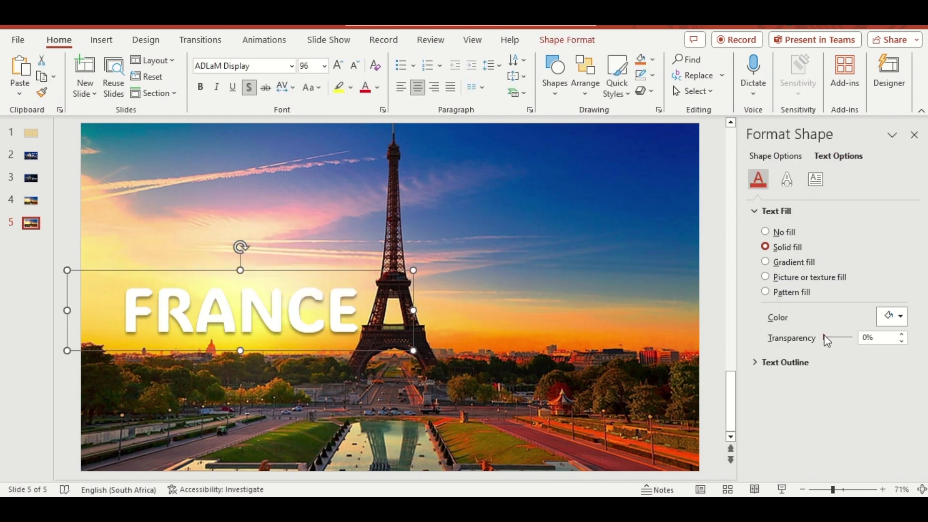
{"action": "left_click_drag", "start_coordinate": [824, 337], "coordinate": [859, 340]}
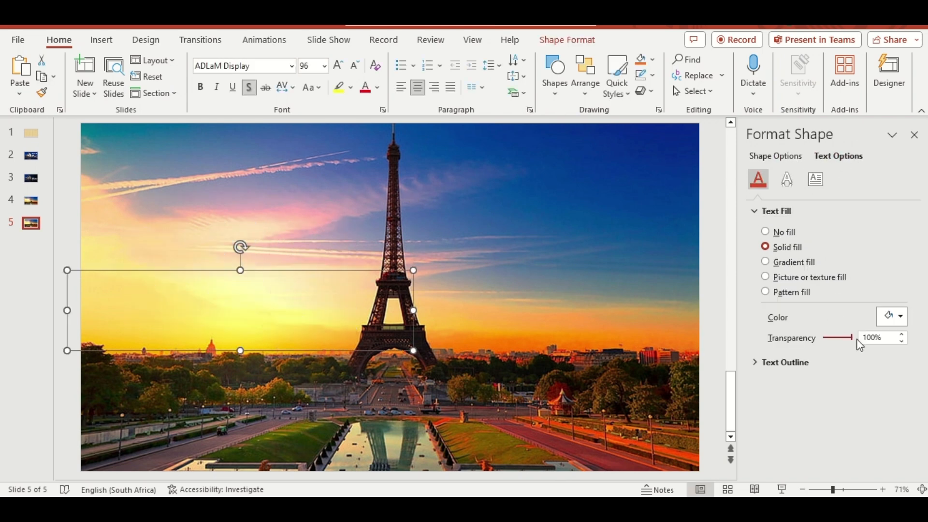
Copy slide 3's gradient rectangle to slide 5, set its linear direction to 180°, and paste the EIFFEL TOWER heading and description over it
{"action": "left_click", "coordinate": [30, 178]}
{"action": "left_click", "coordinate": [334, 259]}
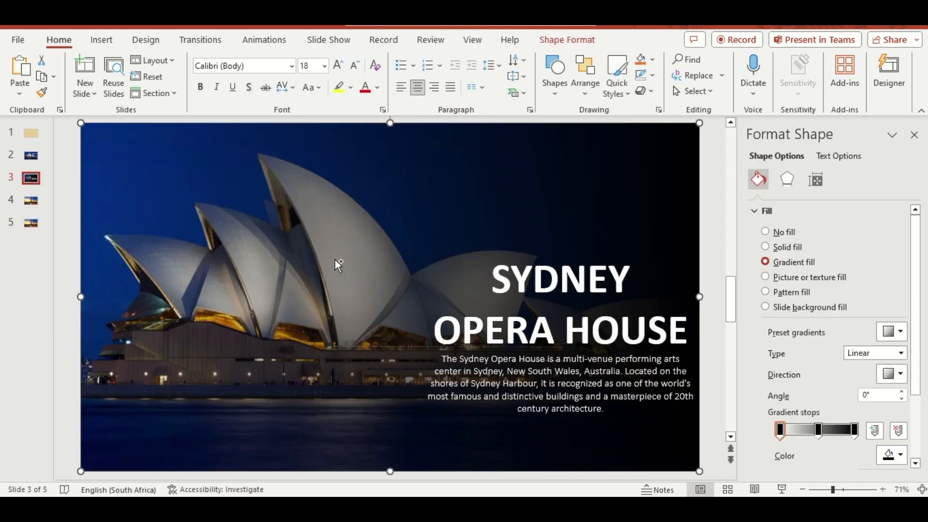
{"action": "left_click", "coordinate": [31, 224]}
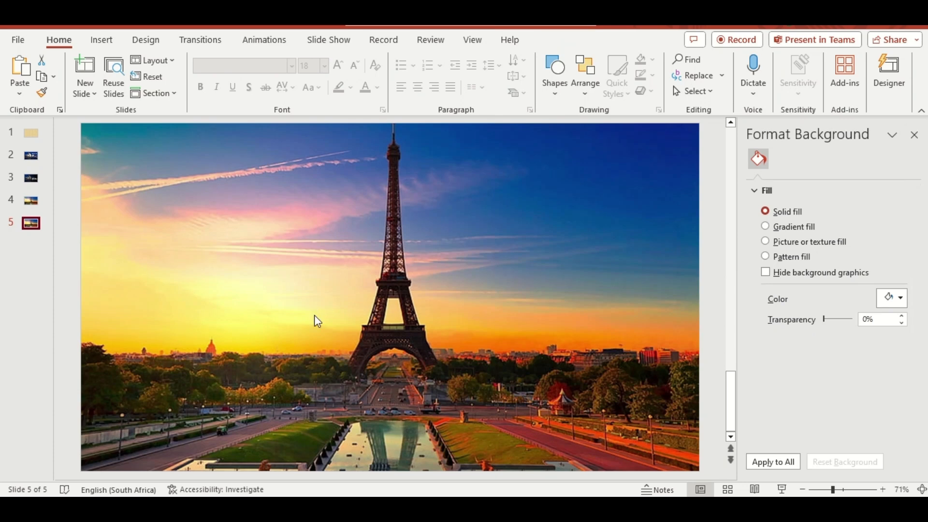
{"action": "key", "text": "ctrl+v"}
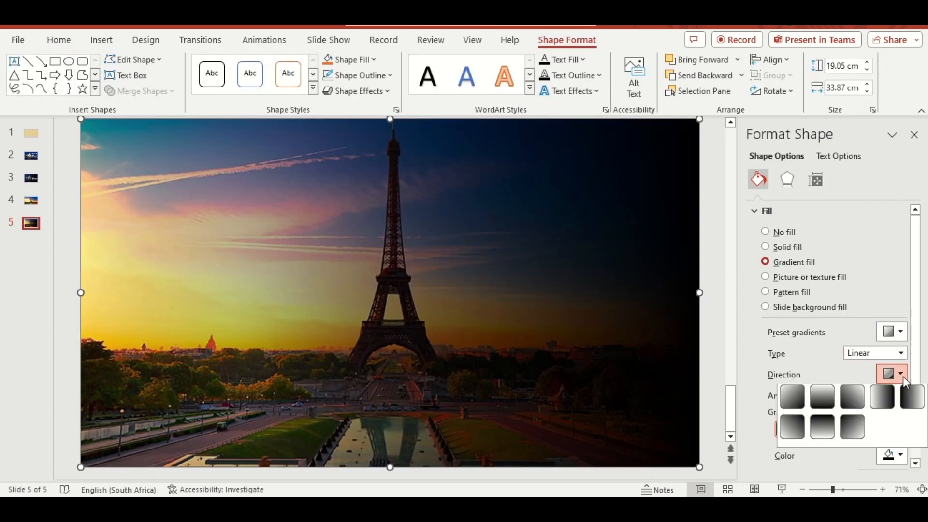
{"action": "left_click", "coordinate": [900, 373]}
{"action": "left_click", "coordinate": [913, 401]}
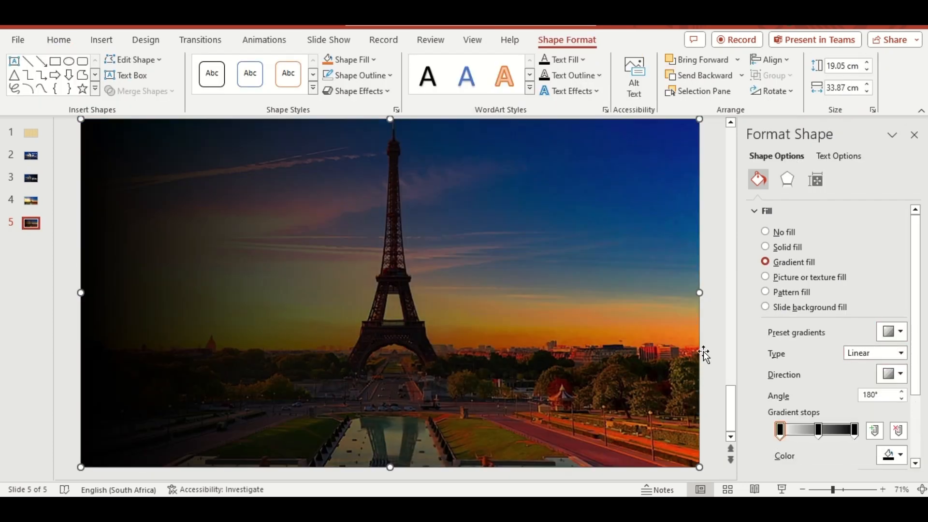
{"action": "key", "text": "ctrl+v"}
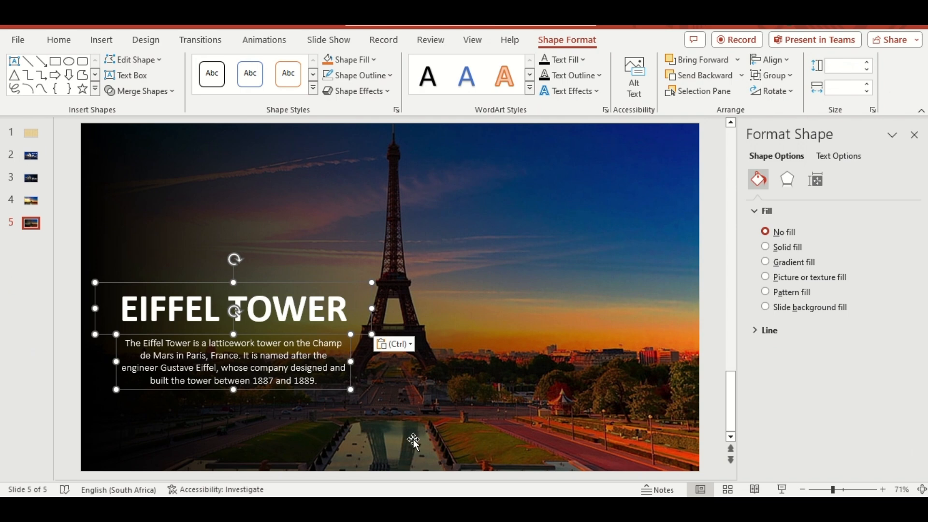
Copy slide 5's gradient rectangle, heading and description to just beyond slide 4's left edge, and shift the description right, away from the heading
{"action": "key", "text": "ctrl+c"}
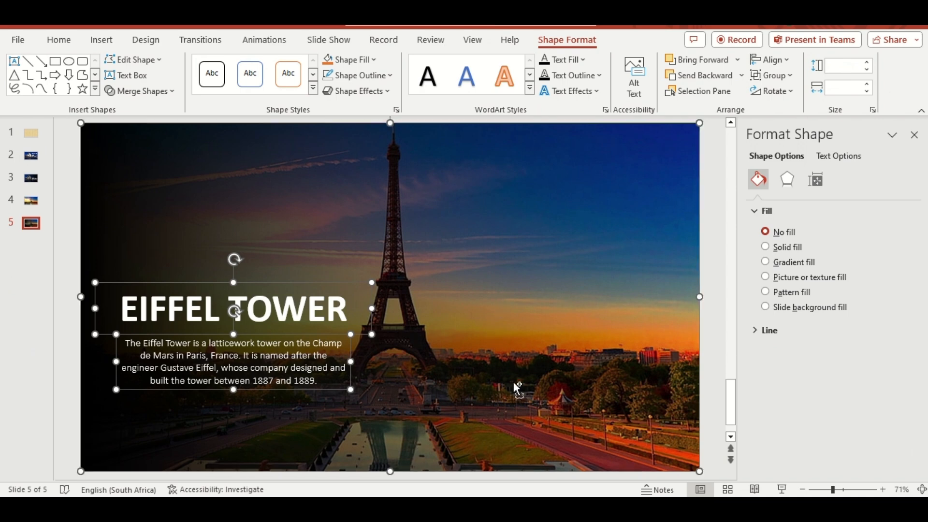
{"action": "left_click", "coordinate": [32, 205]}
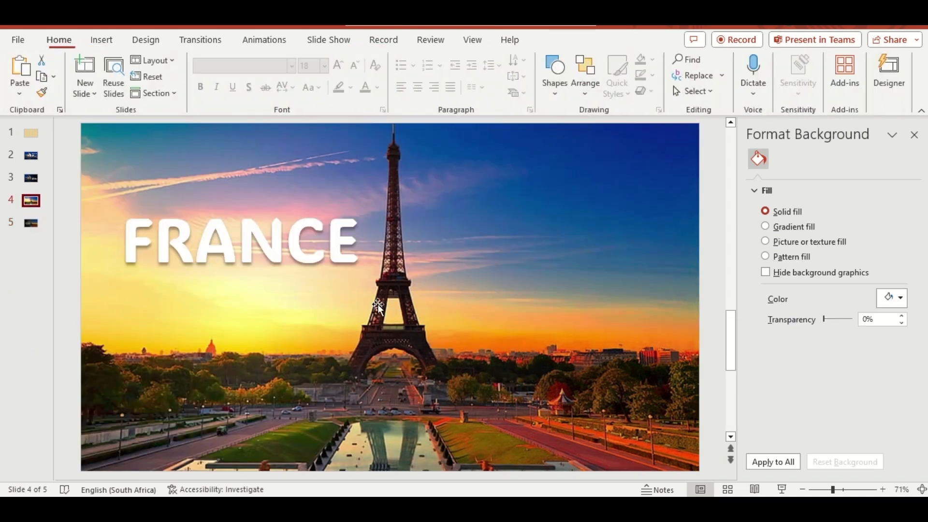
{"action": "key", "text": "ctrl+v"}
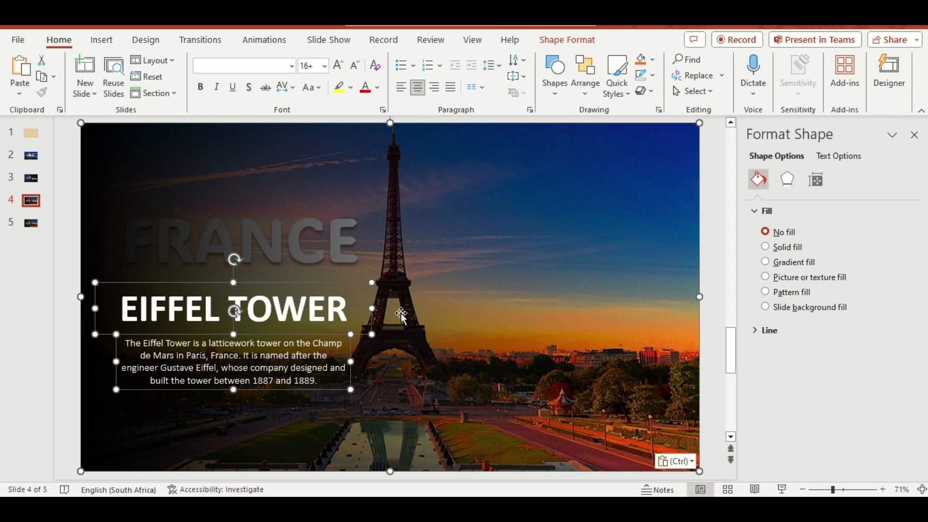
{"action": "left_click_drag", "start_coordinate": [695, 407], "coordinate": [70, 364]}
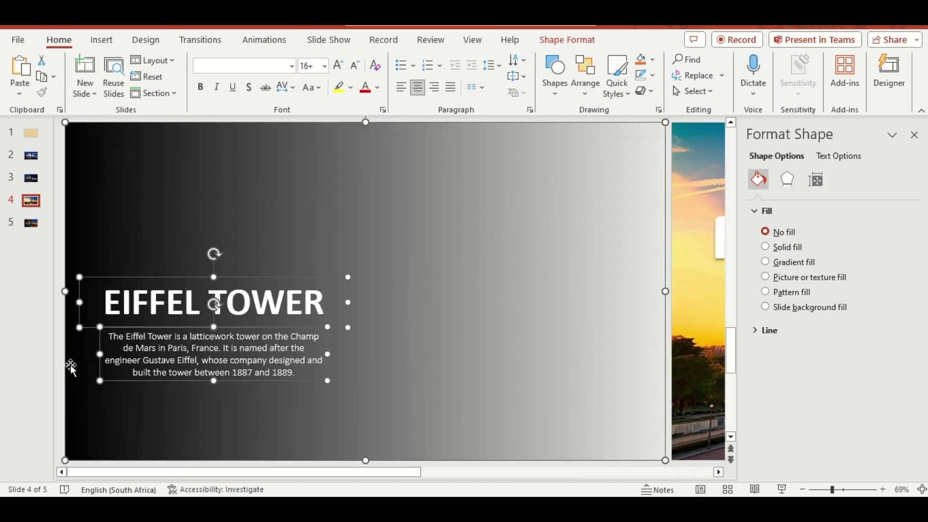
{"action": "left_click", "coordinate": [273, 277], "text": "ctrl"}
{"action": "left_click_drag", "start_coordinate": [259, 381], "coordinate": [500, 380]}
Add a new blank slide after slide 5
{"action": "left_click", "coordinate": [32, 224]}
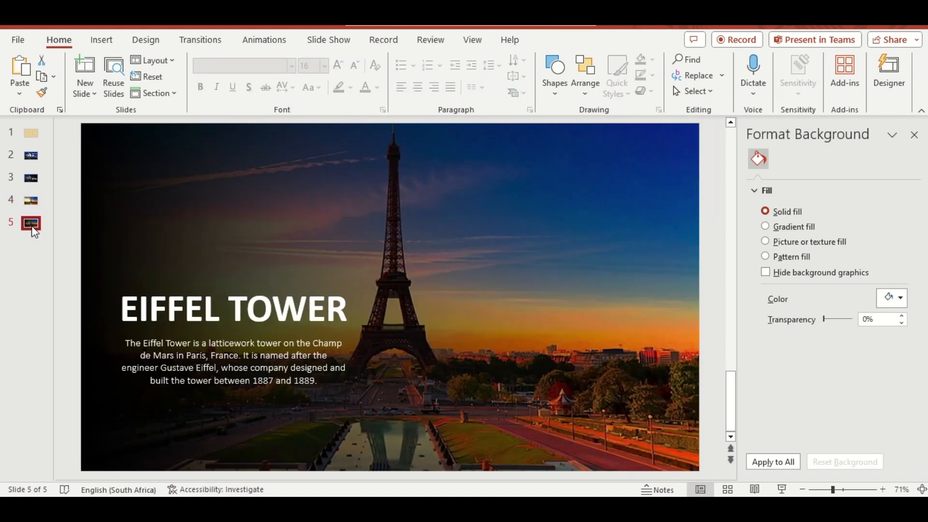
{"action": "right_click", "coordinate": [34, 232]}
{"action": "left_click", "coordinate": [69, 262]}
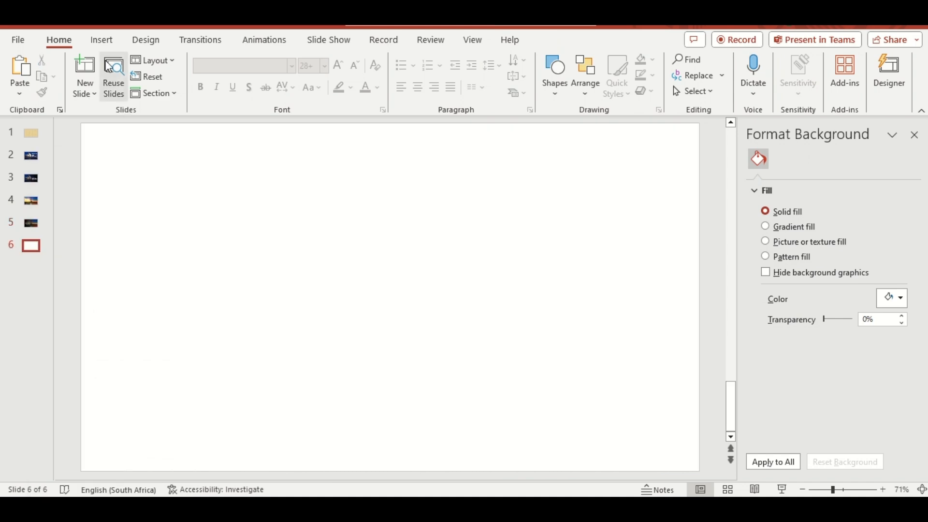
Insert the cliff-top monastery picture from this device onto slide 6 and paste the GREECE title over it
{"action": "left_click", "coordinate": [102, 40]}
{"action": "left_click", "coordinate": [134, 94]}
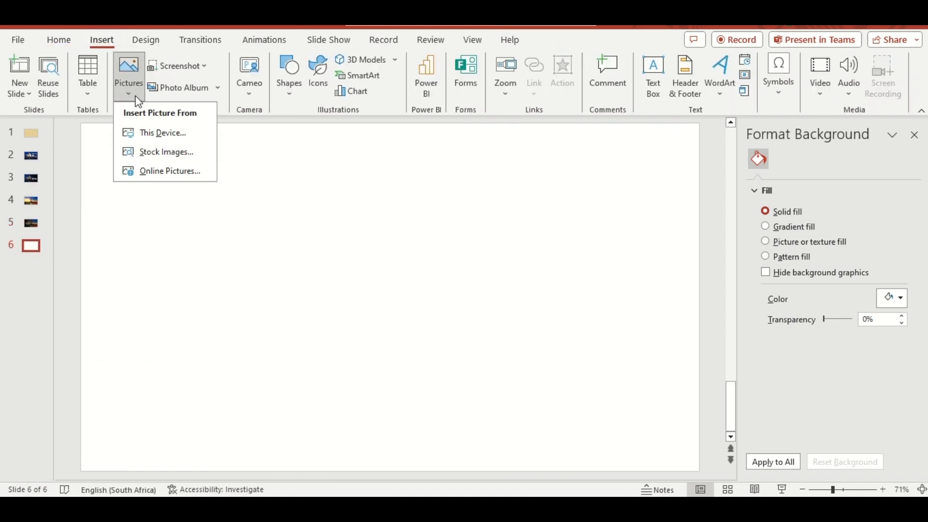
{"action": "left_click", "coordinate": [150, 131]}
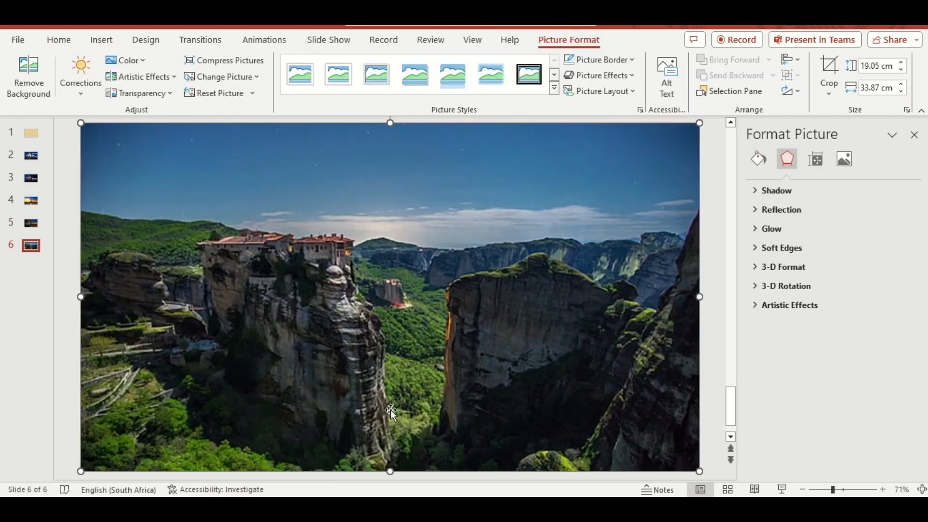
{"action": "key", "text": "ctrl+v"}
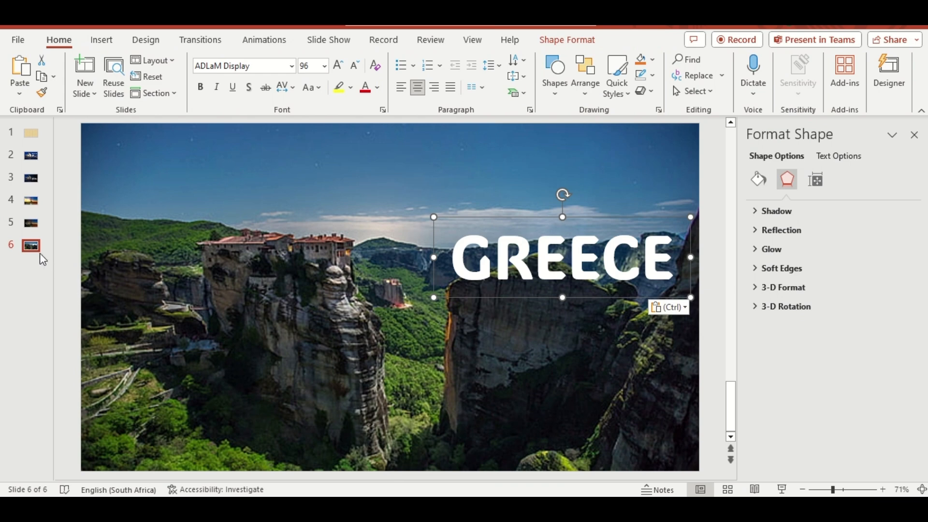
Duplicate slide 6, then move the GREECE title down on slide 7 and make its text fill 100% transparent
{"action": "right_click", "coordinate": [29, 246]}
{"action": "left_click", "coordinate": [76, 303]}
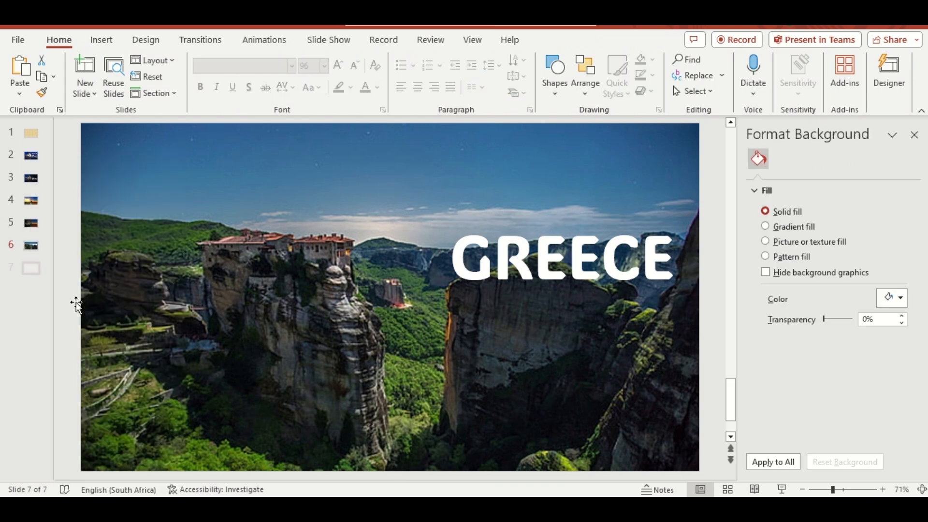
{"action": "left_click", "coordinate": [516, 249]}
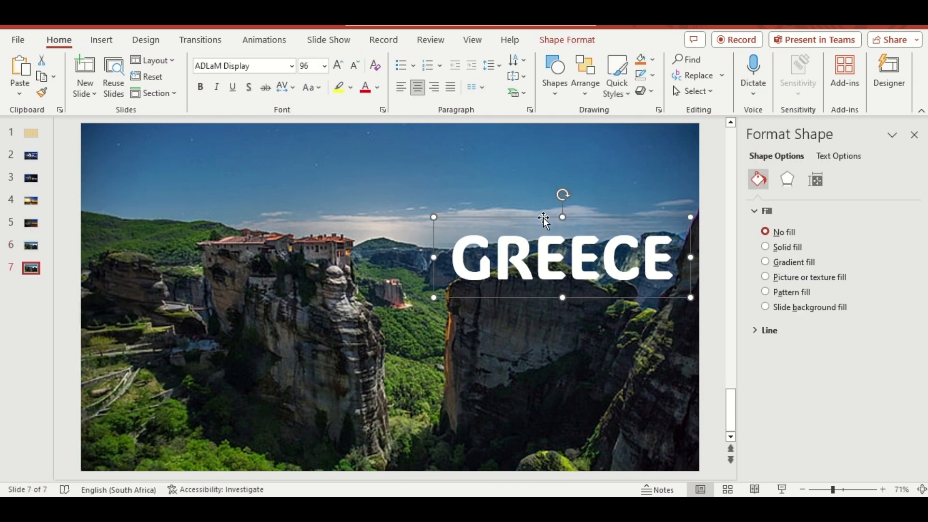
{"action": "left_click_drag", "start_coordinate": [543, 219], "coordinate": [544, 280]}
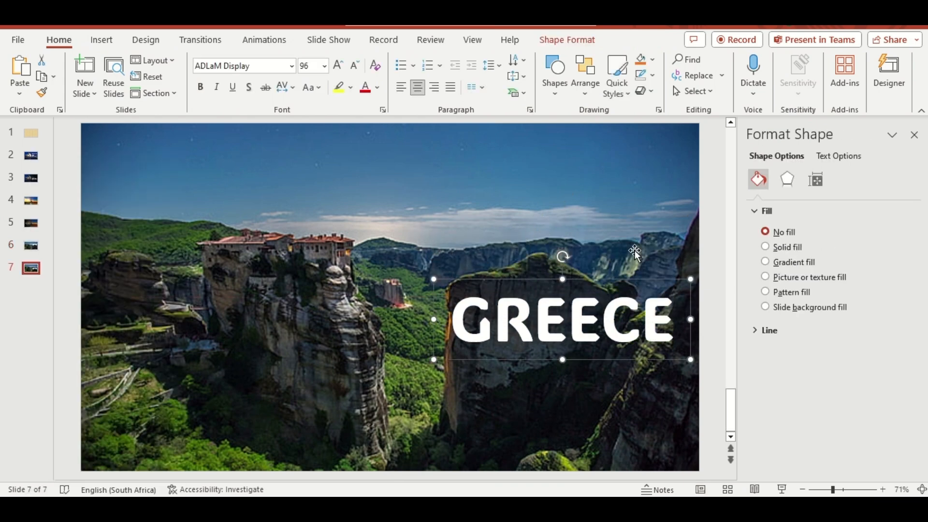
{"action": "left_click", "coordinate": [824, 159]}
{"action": "left_click_drag", "start_coordinate": [823, 339], "coordinate": [869, 338]}
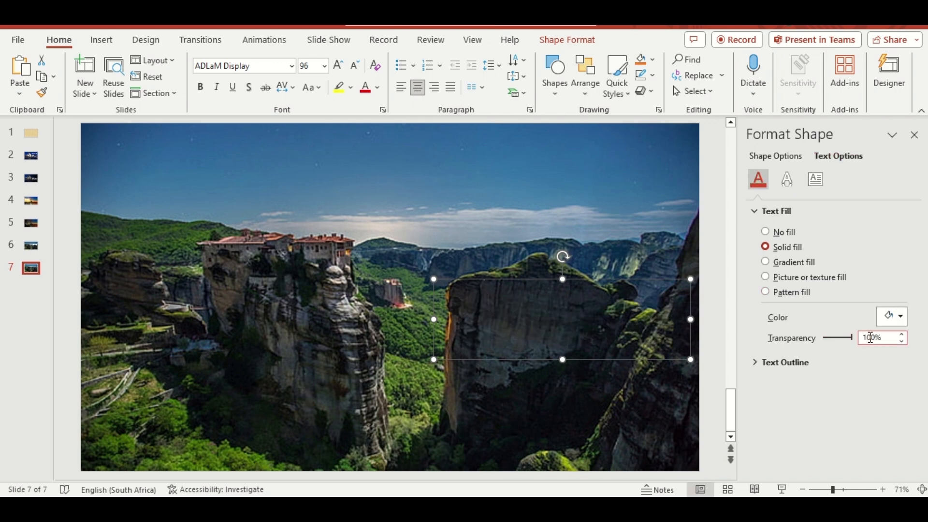
Copy the gradient rectangle from slide 3 to slide 7 and place the METEORA heading and description on its dark side
{"action": "left_click", "coordinate": [32, 180]}
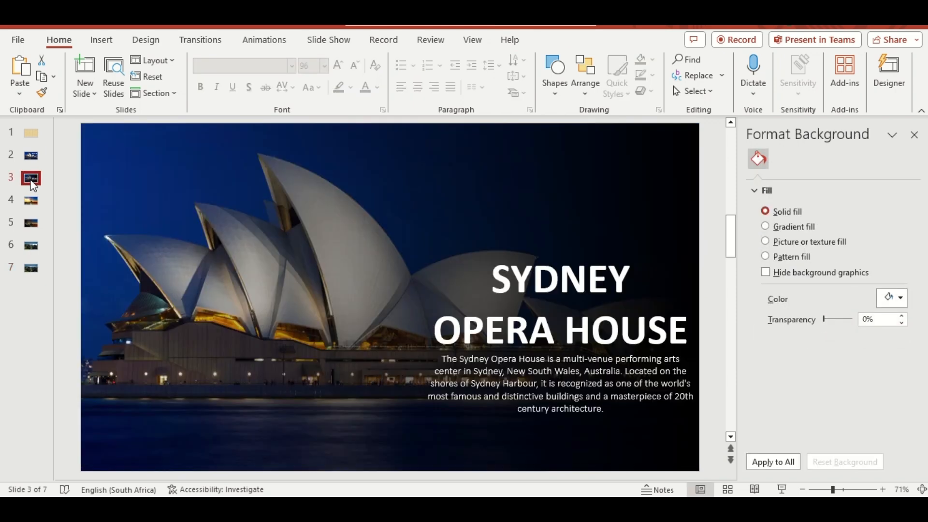
{"action": "left_click", "coordinate": [225, 221]}
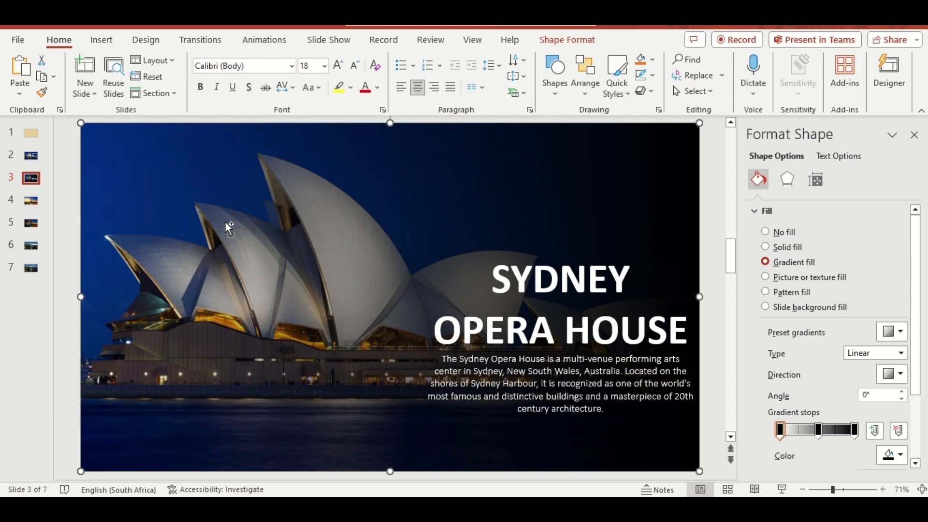
{"action": "left_click", "coordinate": [31, 267]}
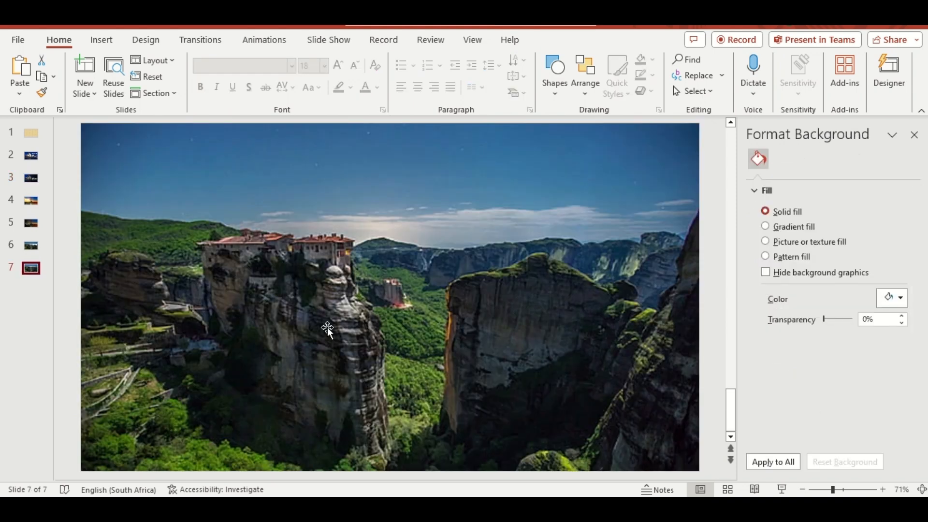
{"action": "key", "text": "ctrl+v"}
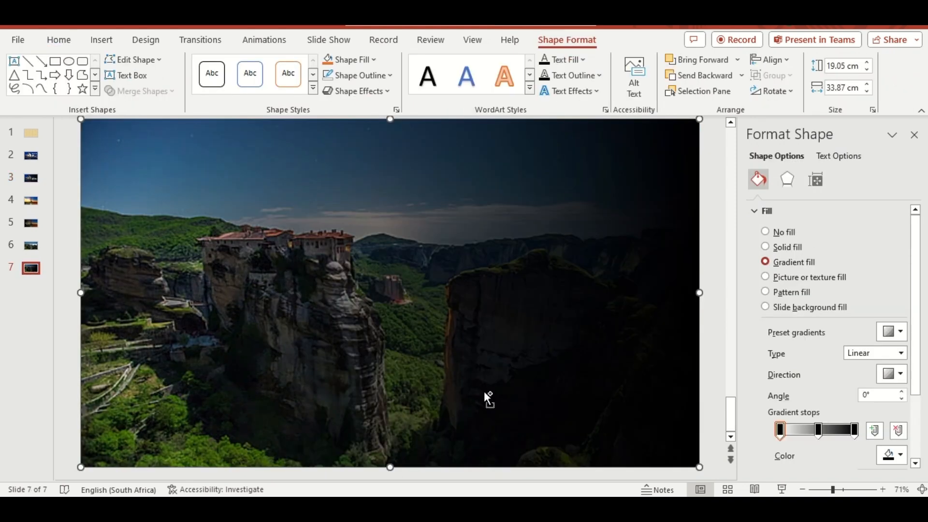
{"action": "key", "text": "ctrl+v"}
{"action": "left_click_drag", "start_coordinate": [583, 306], "coordinate": [584, 300]}
Copy slide 7's gradient rectangle, heading and description to just beyond slide 6's right edge, and shift the description left, away from the heading
{"action": "left_click", "coordinate": [320, 250], "text": "shift"}
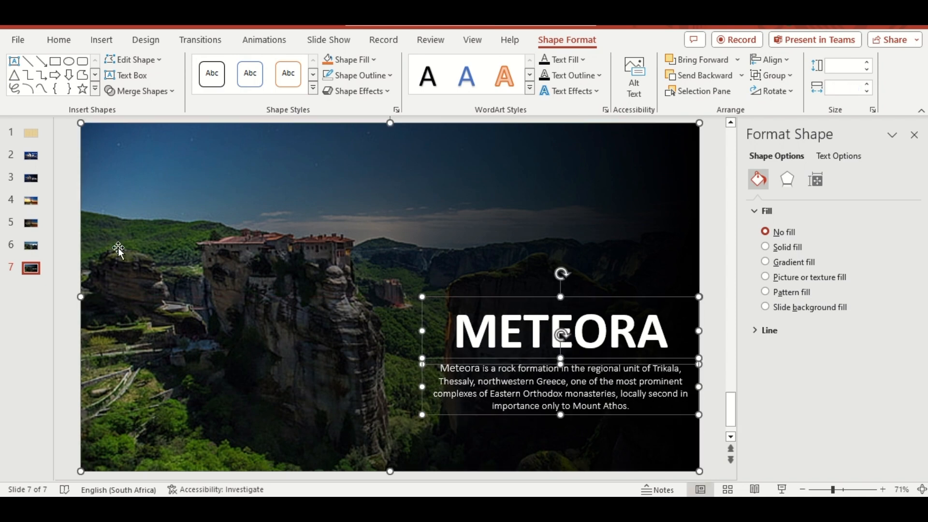
{"action": "left_click", "coordinate": [31, 245]}
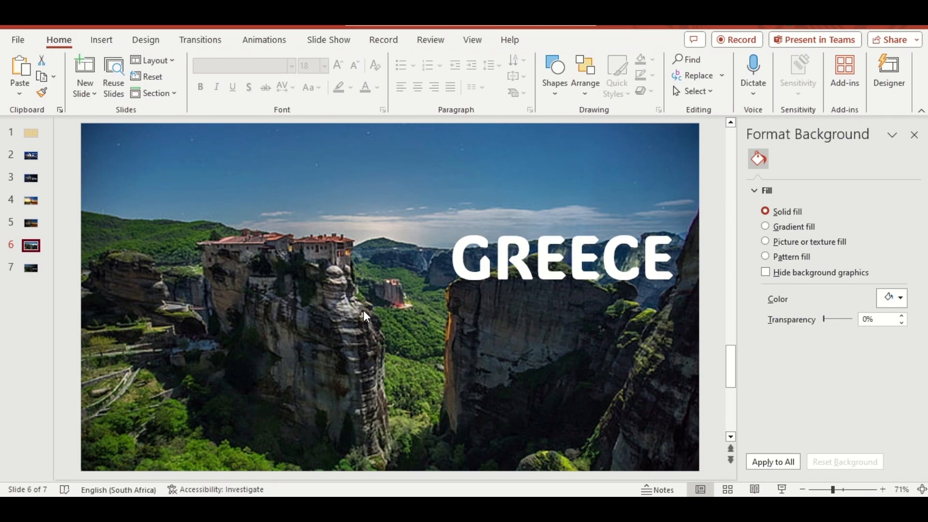
{"action": "key", "text": "ctrl+v"}
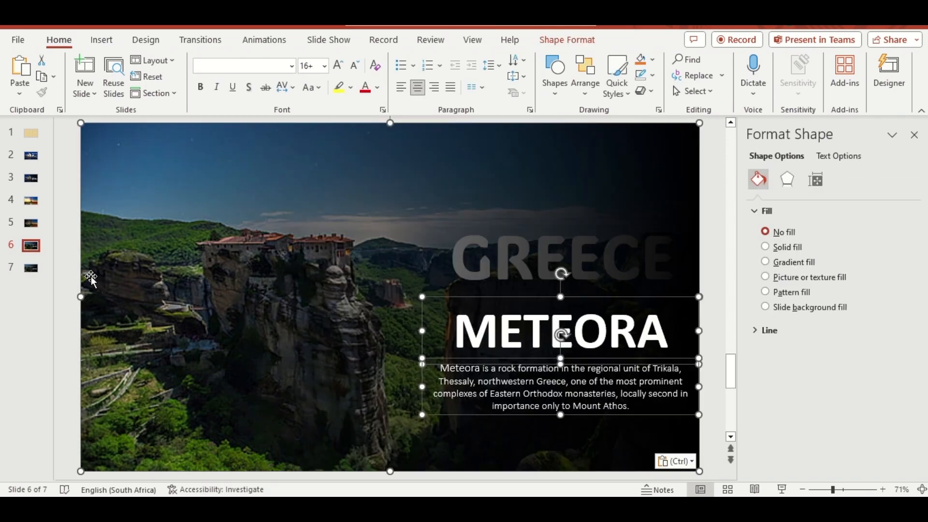
{"action": "left_click_drag", "start_coordinate": [91, 278], "coordinate": [711, 282]}
{"action": "left_click", "coordinate": [354, 222], "text": "shift"}
{"action": "left_click", "coordinate": [508, 291], "text": "shift"}
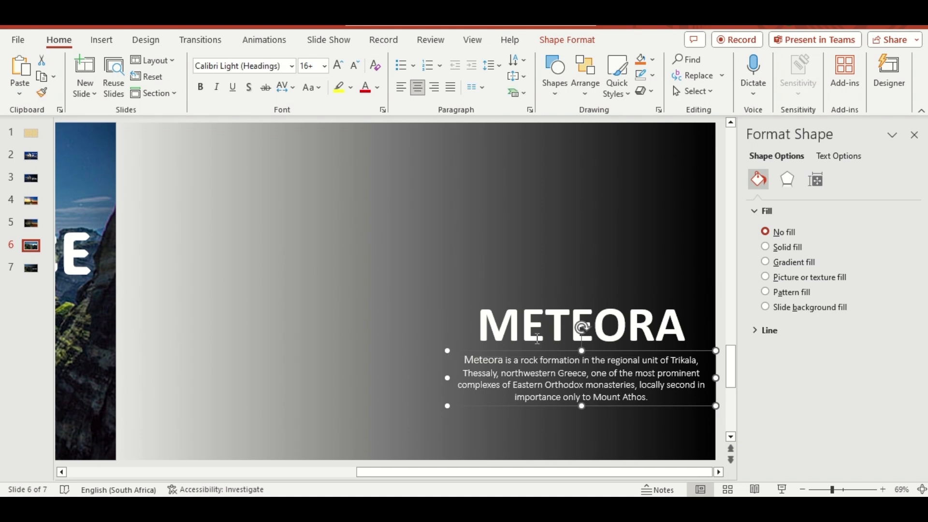
{"action": "left_click_drag", "start_coordinate": [538, 350], "coordinate": [318, 349]}
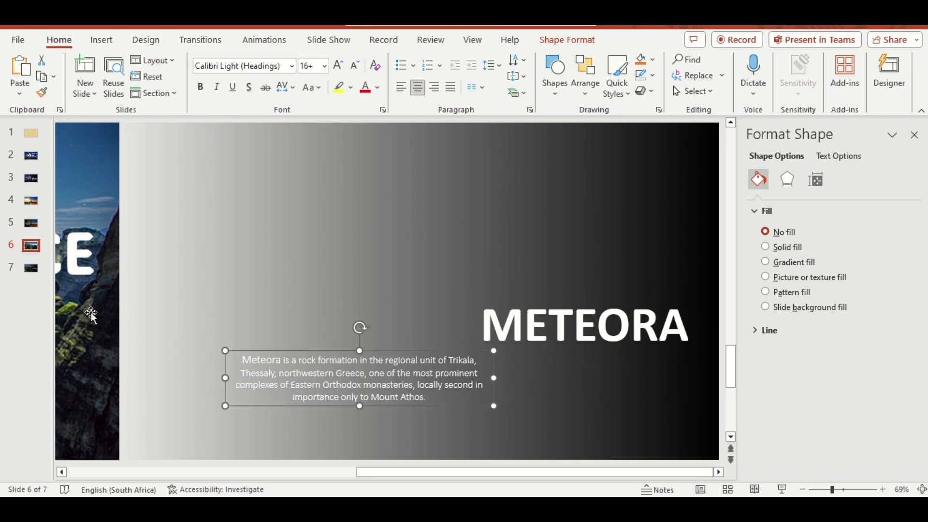
Add a new slide after slide 7 and insert the tropical seaside picture with palm trees from this device
{"action": "left_click", "coordinate": [31, 269]}
{"action": "right_click", "coordinate": [32, 275]}
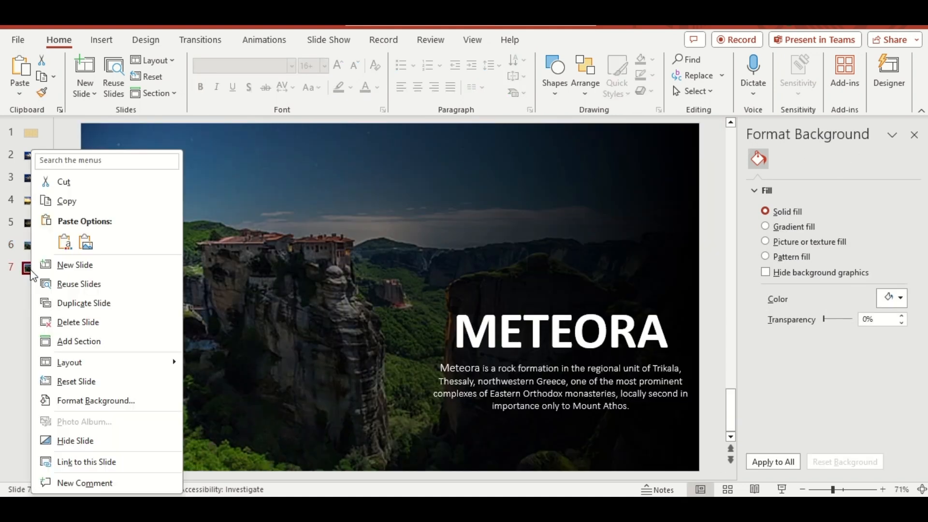
{"action": "left_click", "coordinate": [74, 265]}
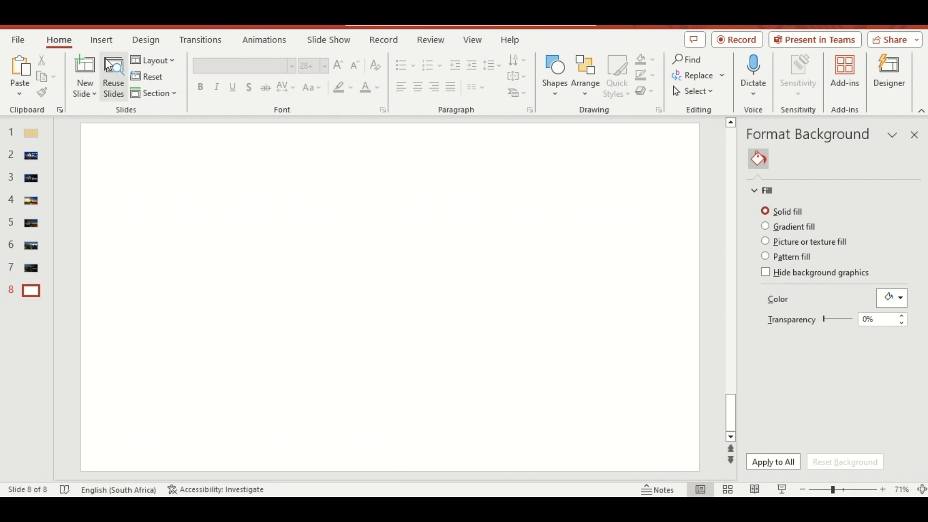
{"action": "left_click", "coordinate": [102, 40]}
{"action": "left_click", "coordinate": [129, 92]}
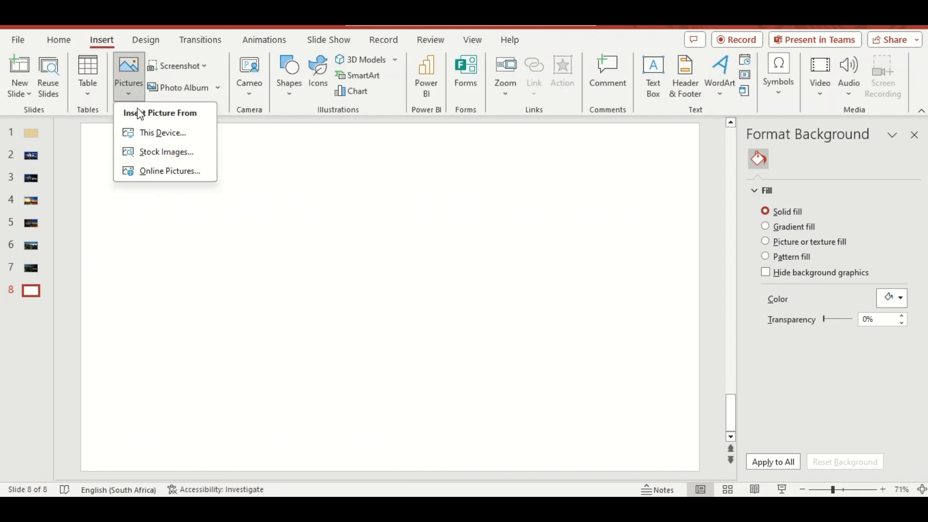
{"action": "left_click", "coordinate": [147, 132]}
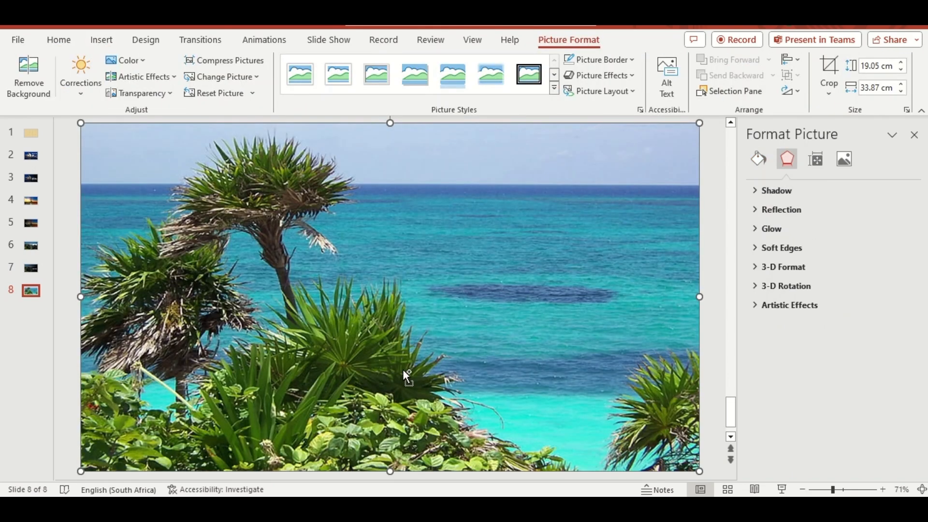